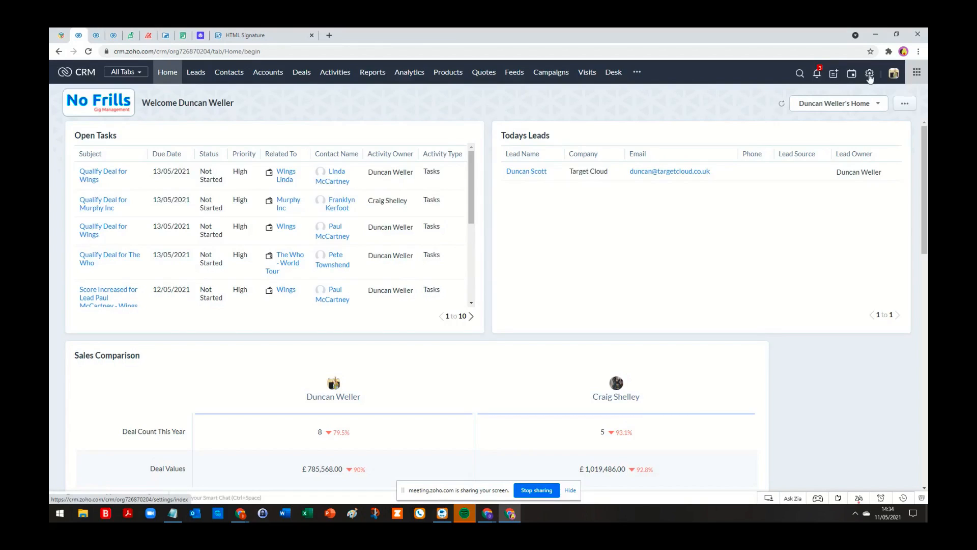
# Step: Open the personal settings in the CRM setup and bring up the Signature section
pyautogui.click(870, 74)
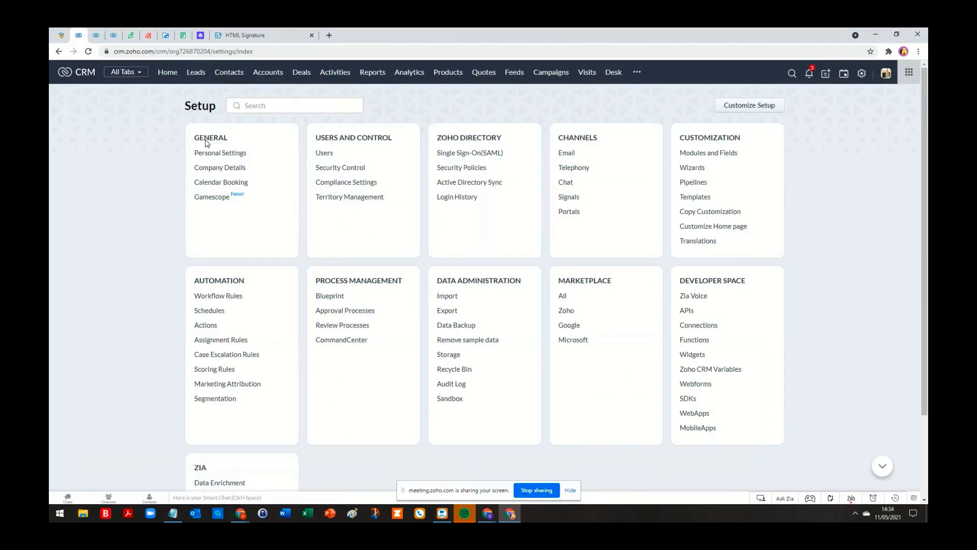
pyautogui.click(200, 153)
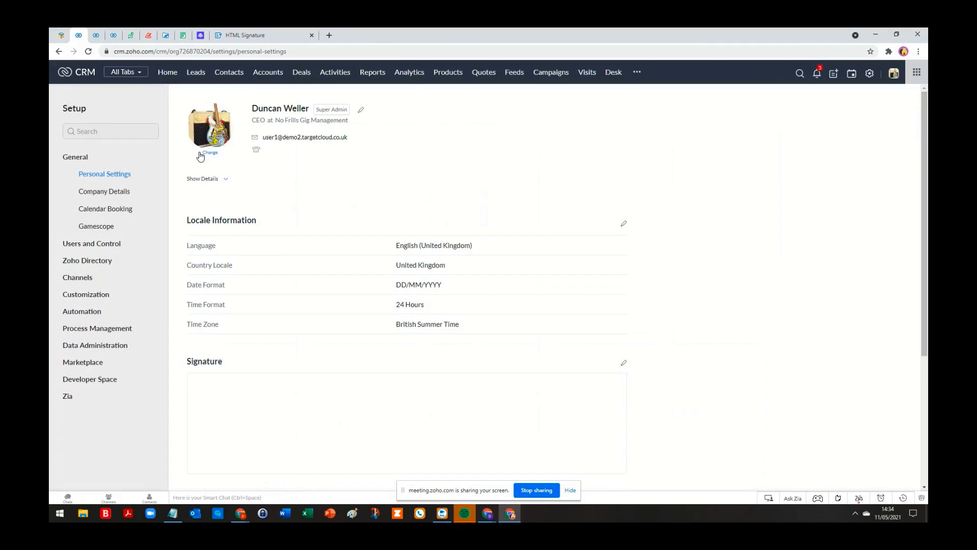
pyautogui.scroll(-3, 631, 204)
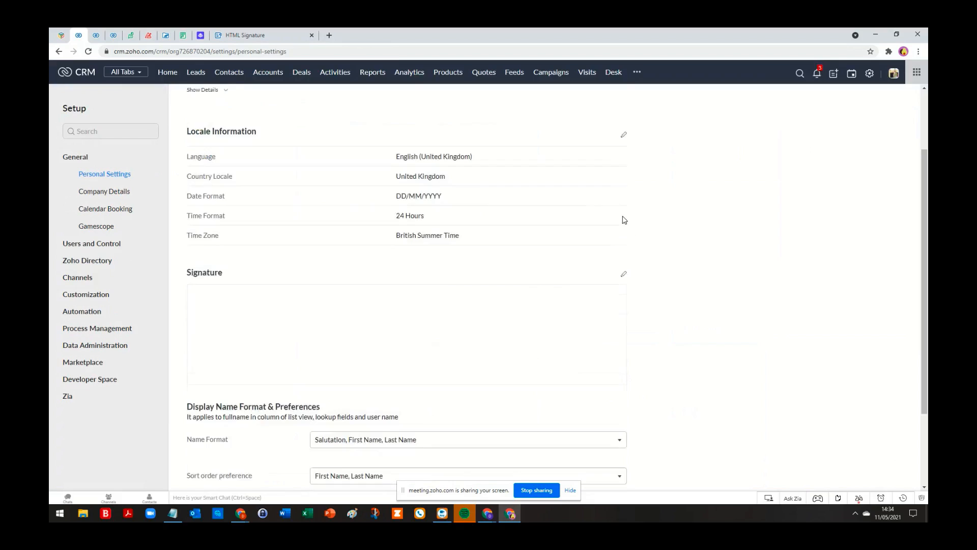
pyautogui.scroll(2, 636, 186)
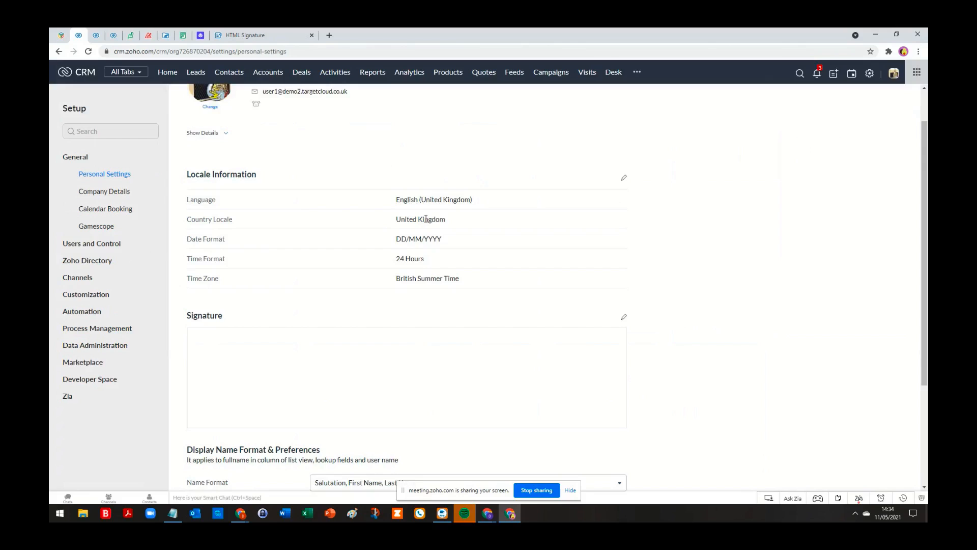
pyautogui.scroll(-1, 426, 218)
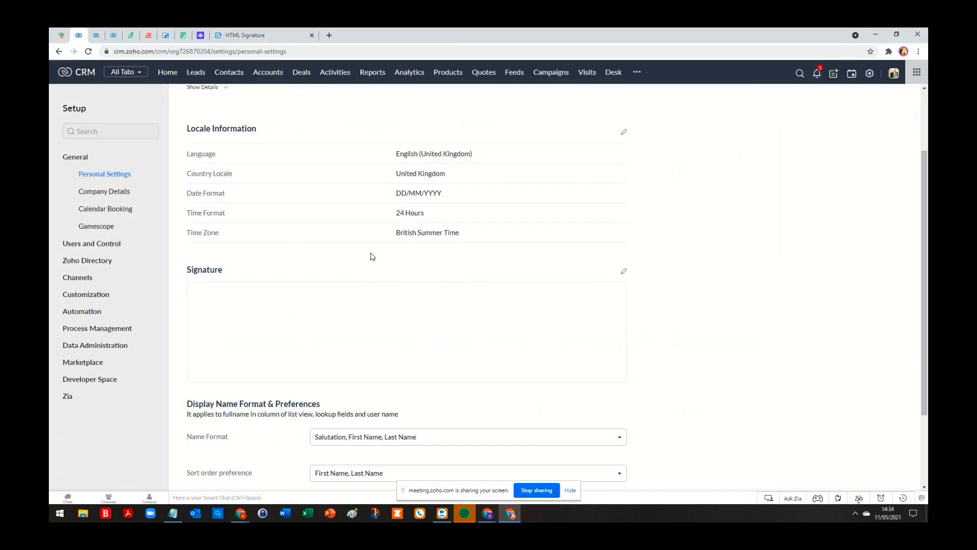
# Step: Examine the code in the HTML Signature document, including the image source URLs for the photo and the LinkedIn icon
pyautogui.click(264, 32)
pyautogui.click(532, 139)
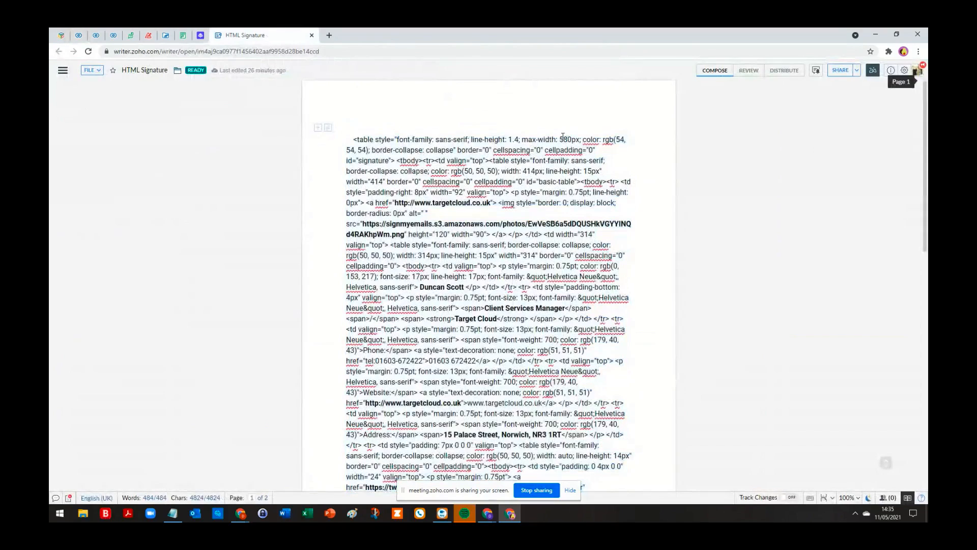
pyautogui.scroll(-5, 519, 308)
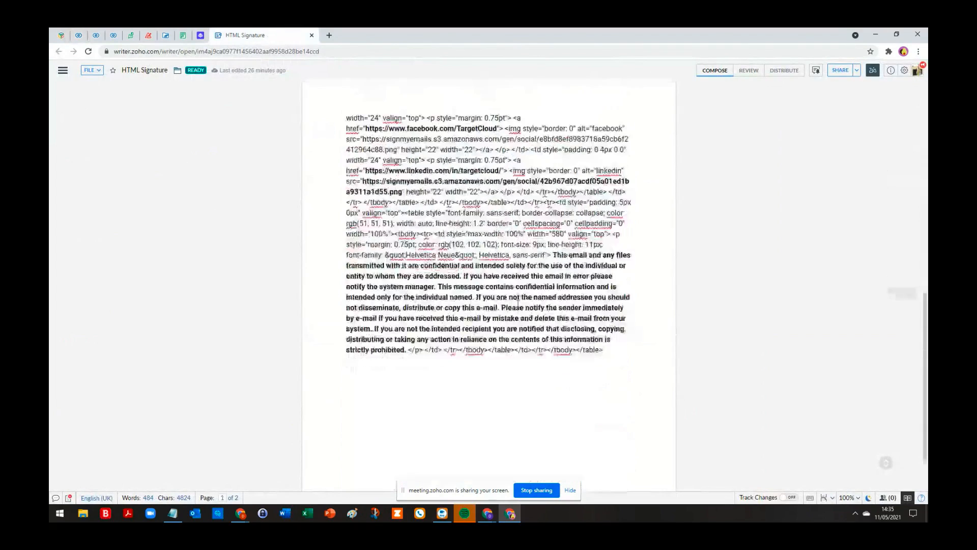
pyautogui.scroll(5, 518, 308)
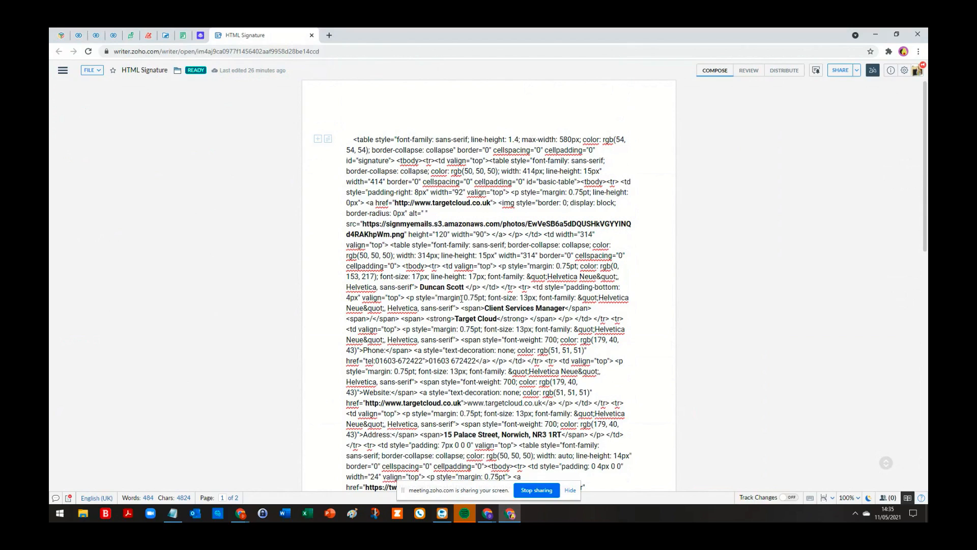
pyautogui.moveTo(363, 224); pyautogui.dragTo(405, 234)
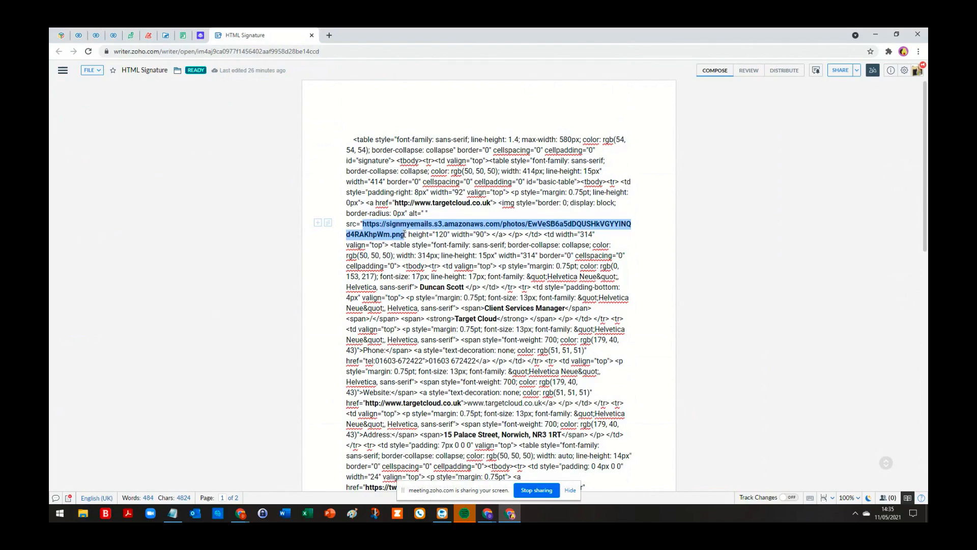
pyautogui.click(439, 234)
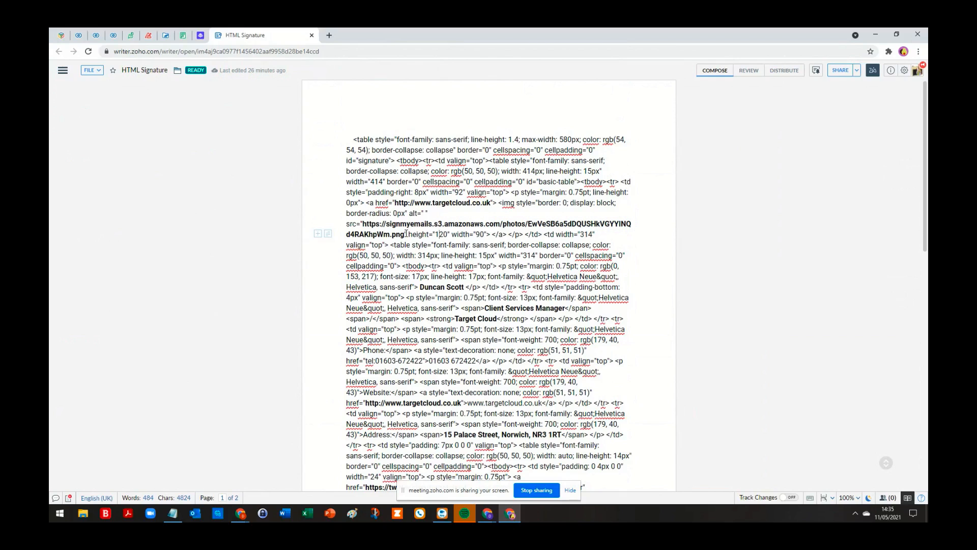
pyautogui.scroll(-10, 406, 233)
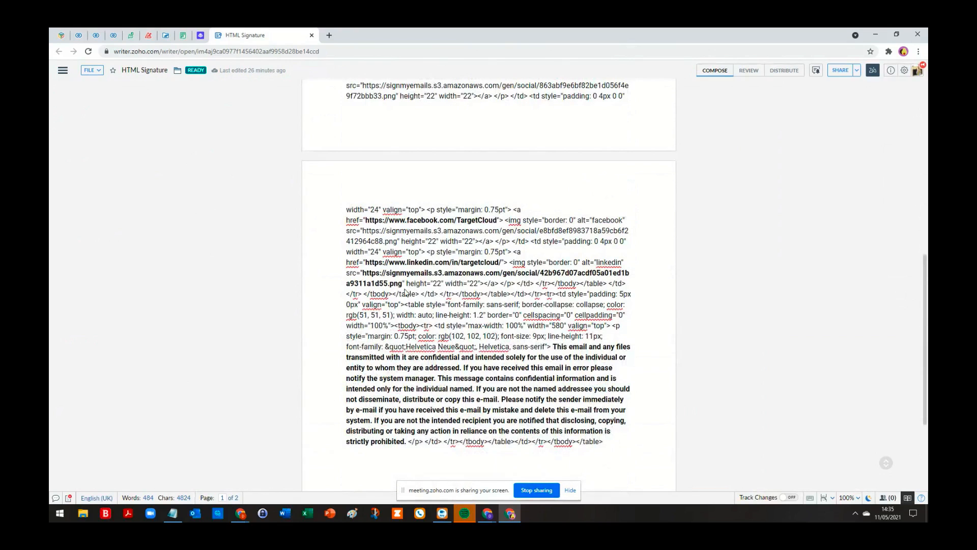
pyautogui.moveTo(401, 283); pyautogui.dragTo(363, 274)
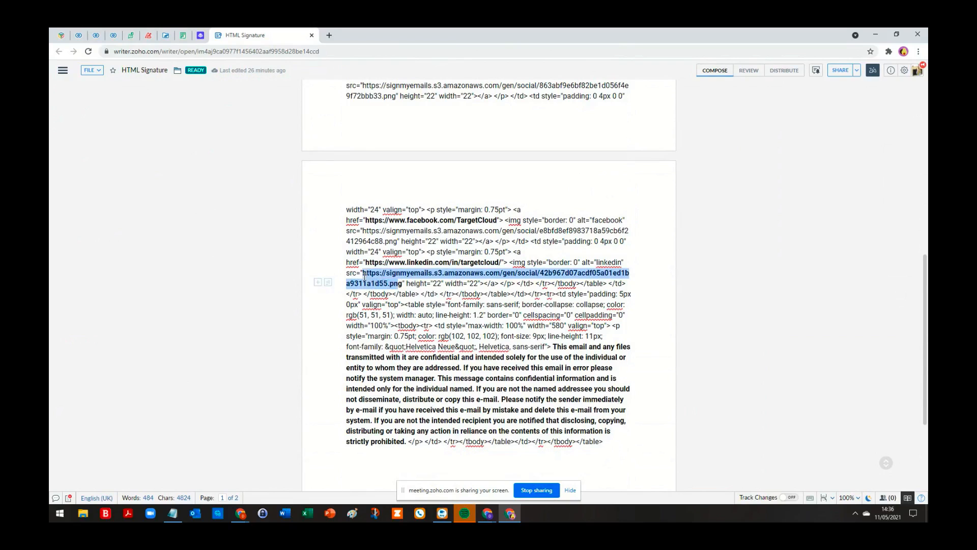
pyautogui.click(414, 284)
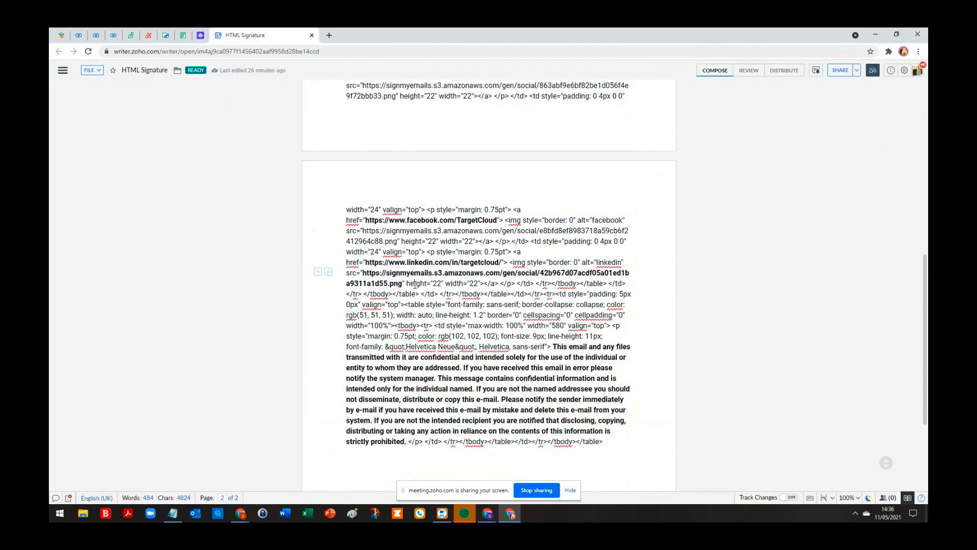
pyautogui.scroll(12, 415, 283)
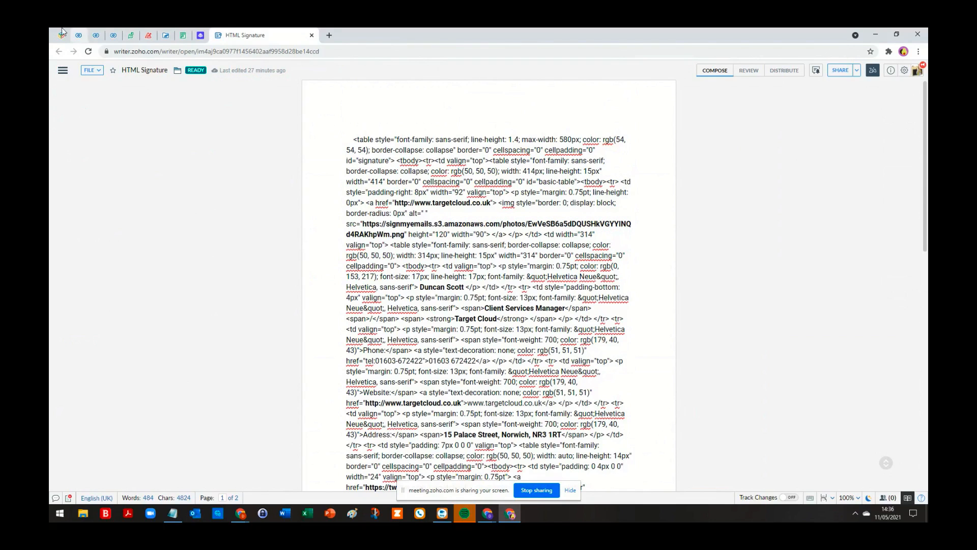
# Step: Copy all the code from the HTML Signature document and open the CRM signature for editing
pyautogui.click(78, 33)
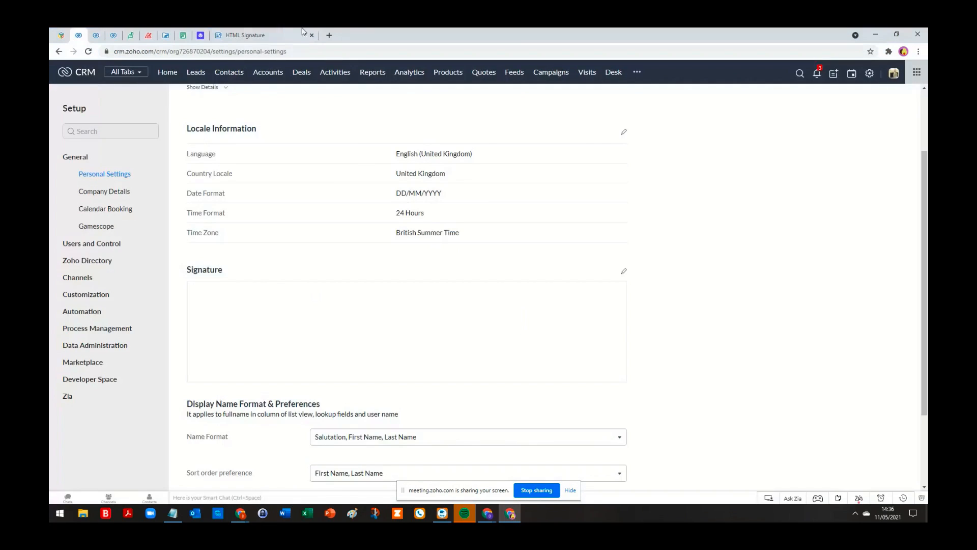
pyautogui.click(303, 32)
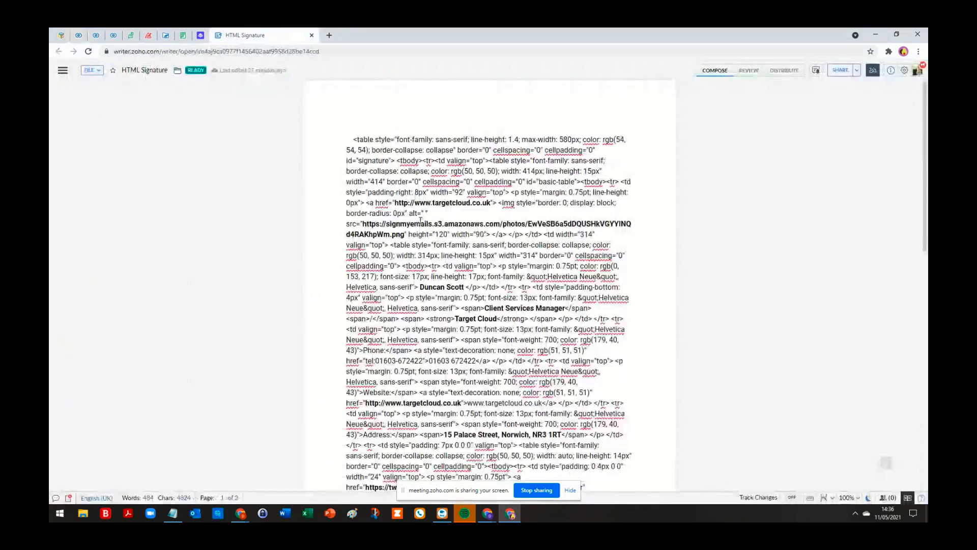
pyautogui.hotkey('ctrl', 'a')
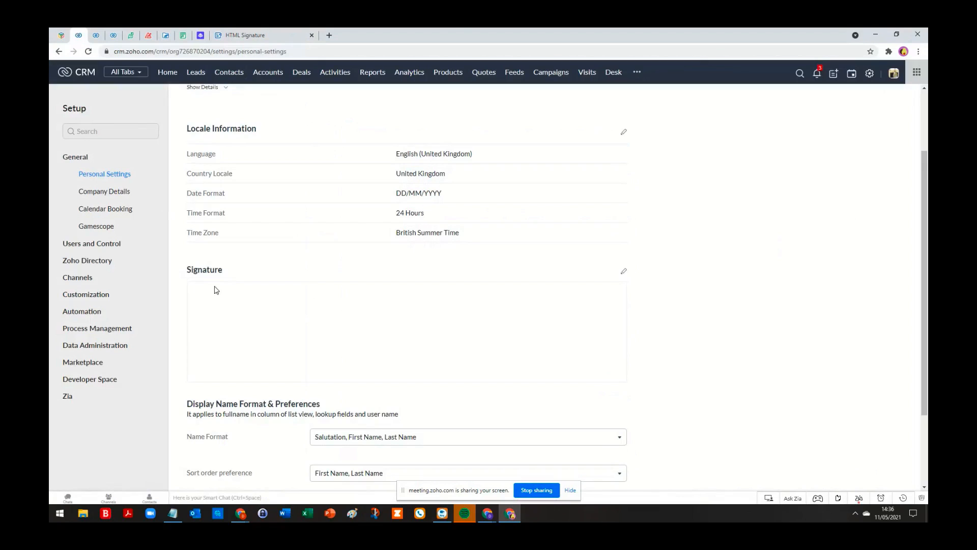
pyautogui.click(624, 271)
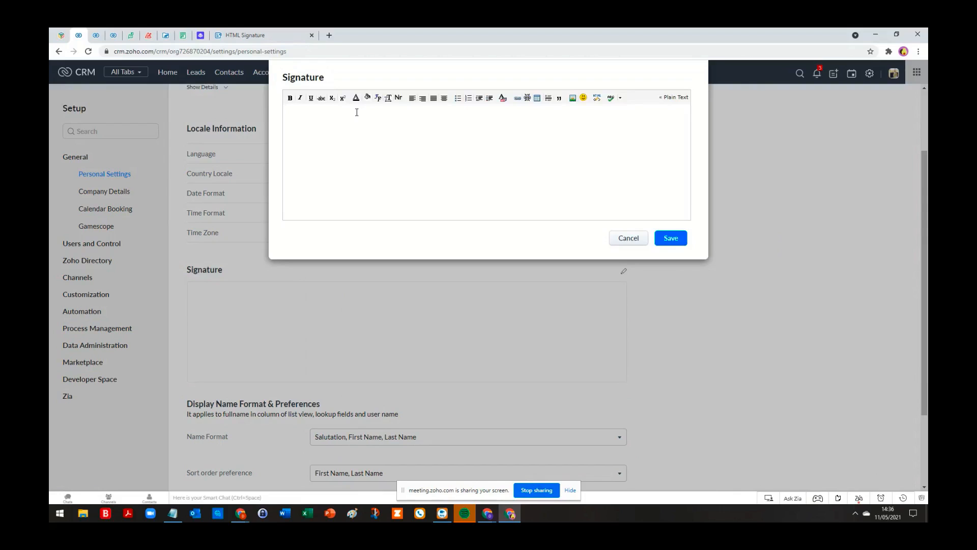
# Step: Try to paste the copied HTML code directly into the signature's text area, and clear it again
pyautogui.hotkey('ctrl', 'v')
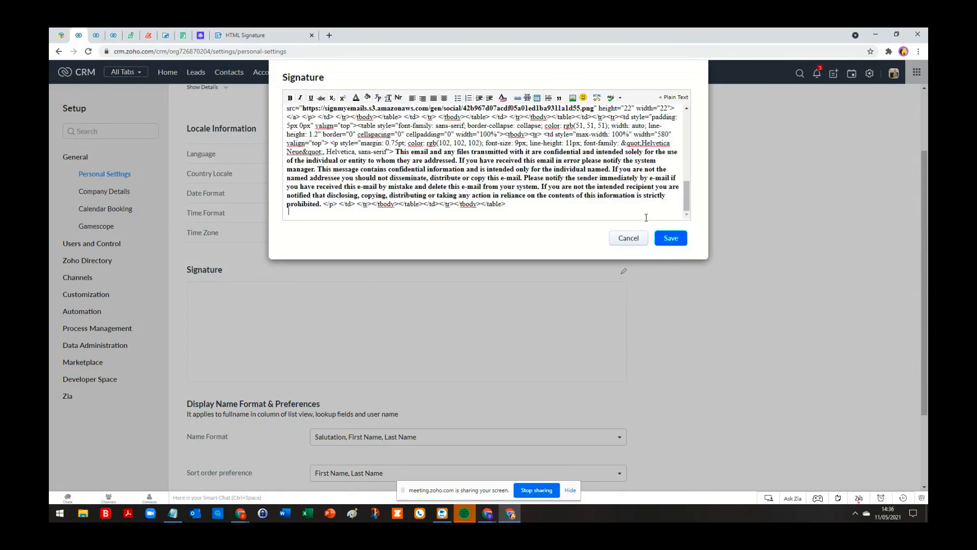
pyautogui.hotkey('ctrl', 'a')
pyautogui.press('BackSpace')
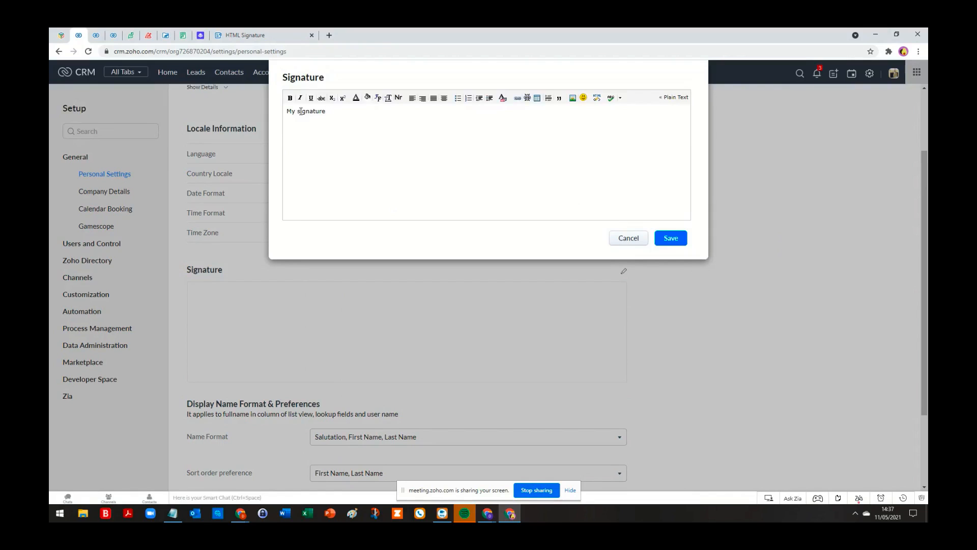
# Step: Delete the sample text "My signature" from the signature editor
pyautogui.press('BackSpace')
pyautogui.press('BackSpace')
pyautogui.press('BackSpace')
pyautogui.press('BackSpace')
pyautogui.press('BackSpace')
pyautogui.press('BackSpace')
pyautogui.press('BackSpace')
pyautogui.press('BackSpace')
pyautogui.press('BackSpace')
# Step: Paste the copied code into the signature's HTML source editor and preview how it renders
pyautogui.click(597, 99)
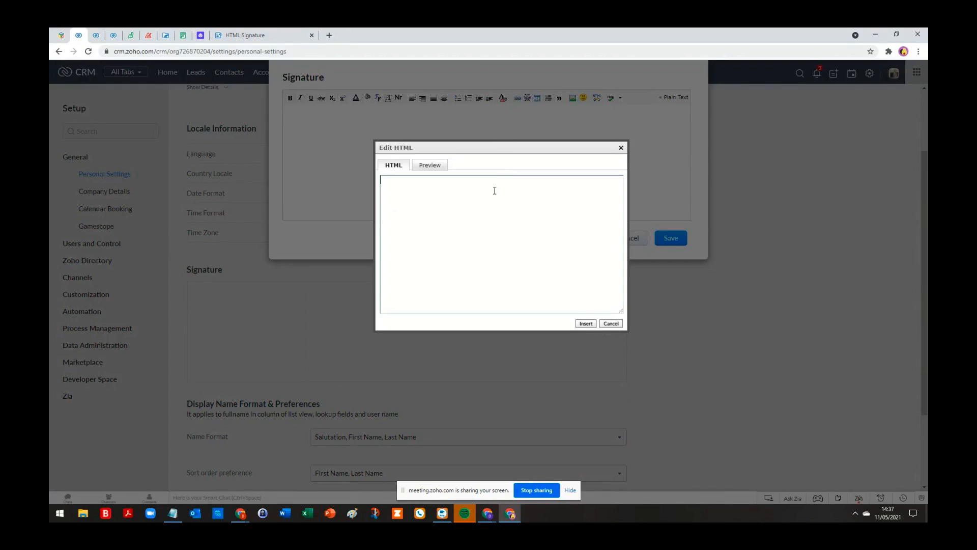
pyautogui.hotkey('ctrl', 'v')
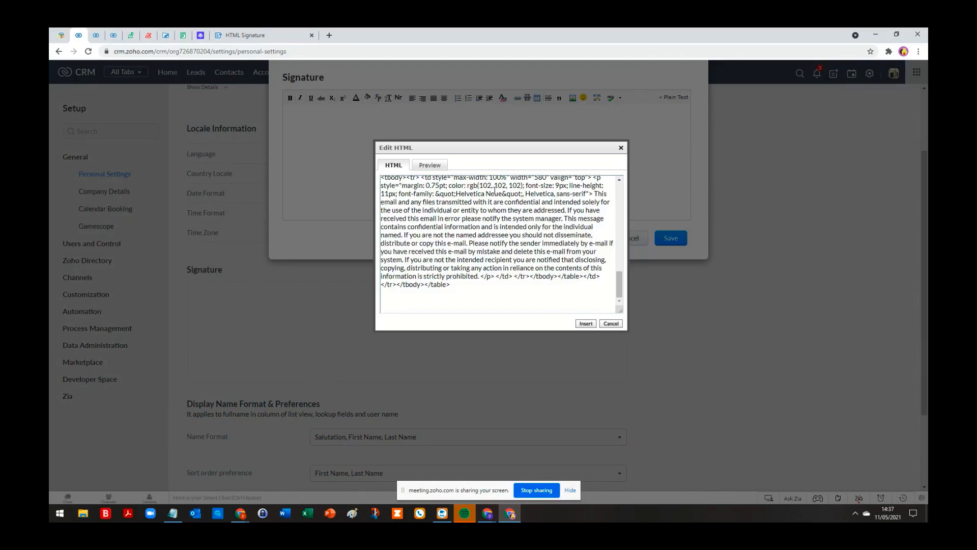
pyautogui.scroll(2, 540, 182)
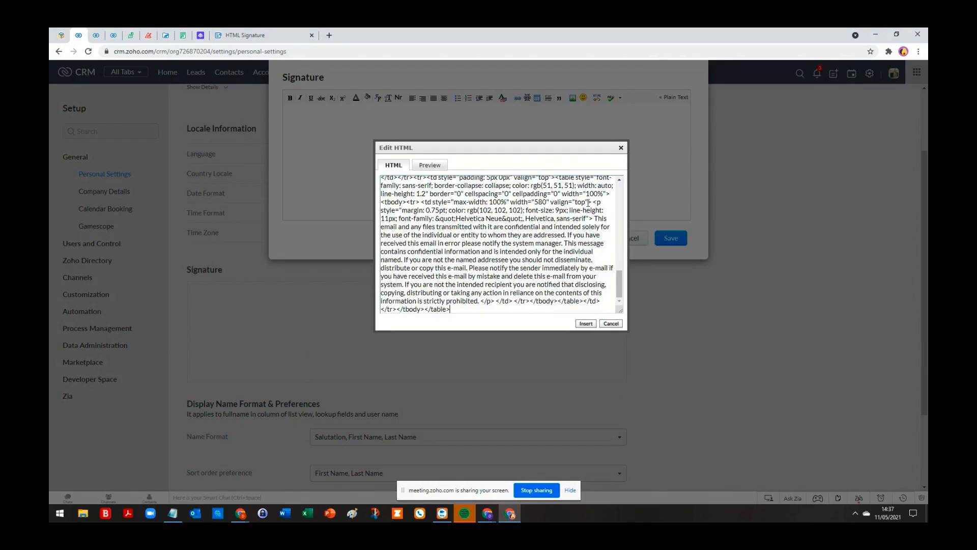
pyautogui.click(425, 163)
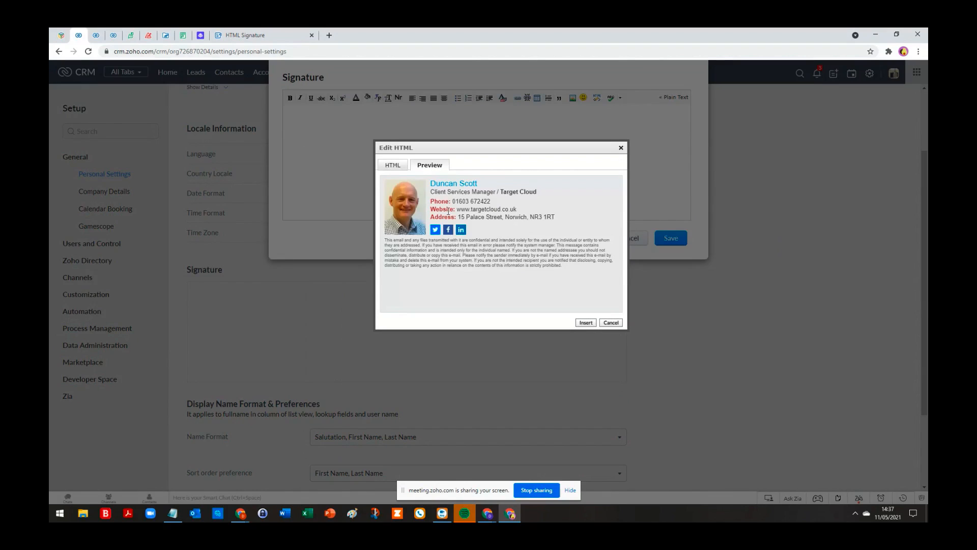
pyautogui.click(393, 166)
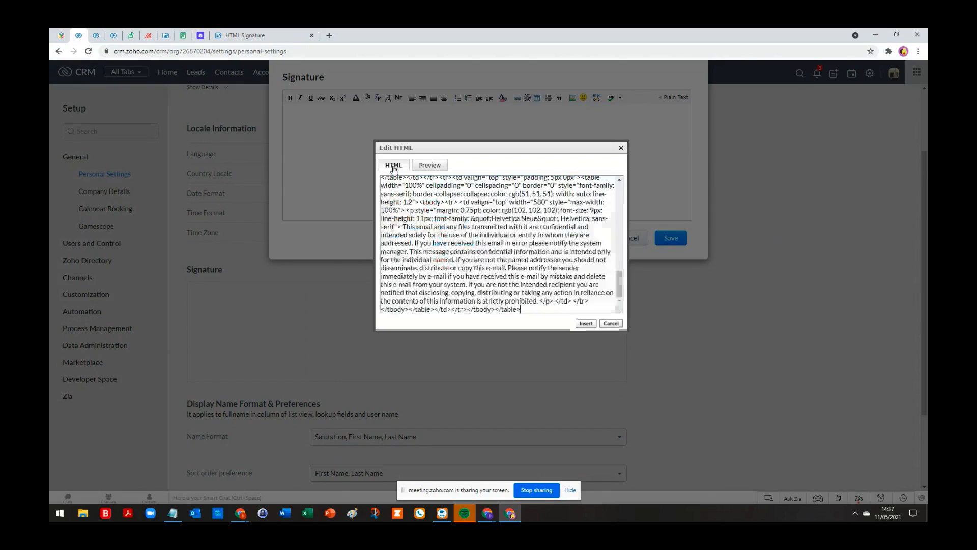
# Step: Insert the HTML code into the signature, save it, and review the personal settings page
pyautogui.click(586, 324)
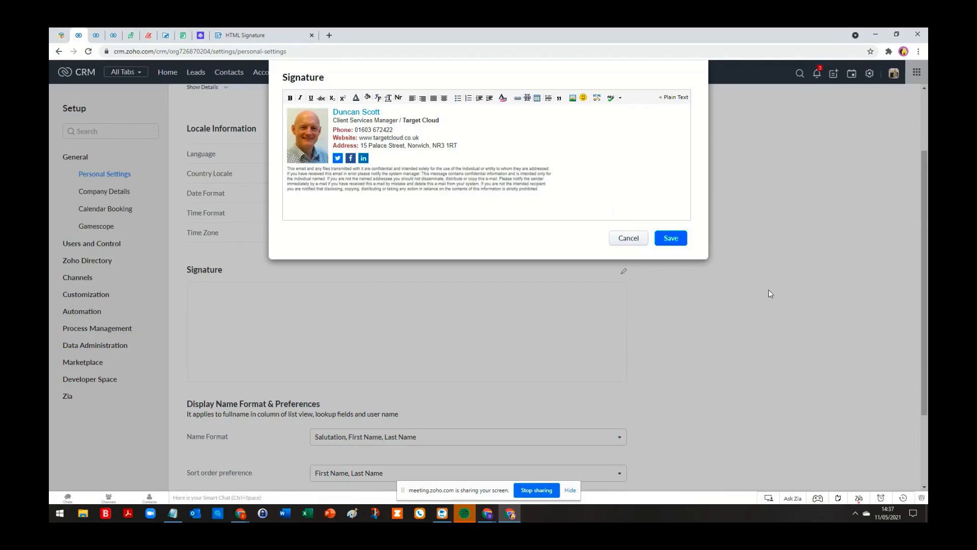
pyautogui.click(667, 235)
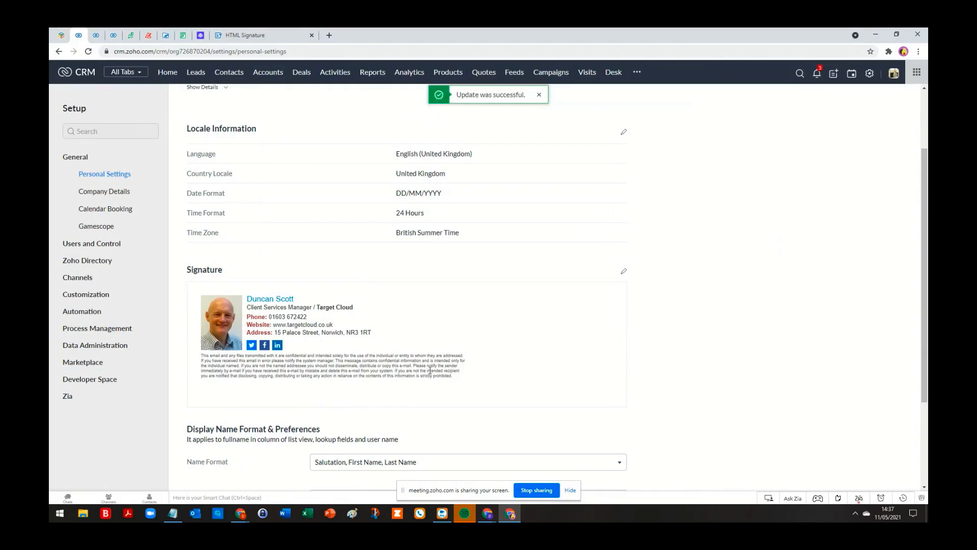
pyautogui.scroll(-1, 478, 373)
pyautogui.scroll(3, 478, 373)
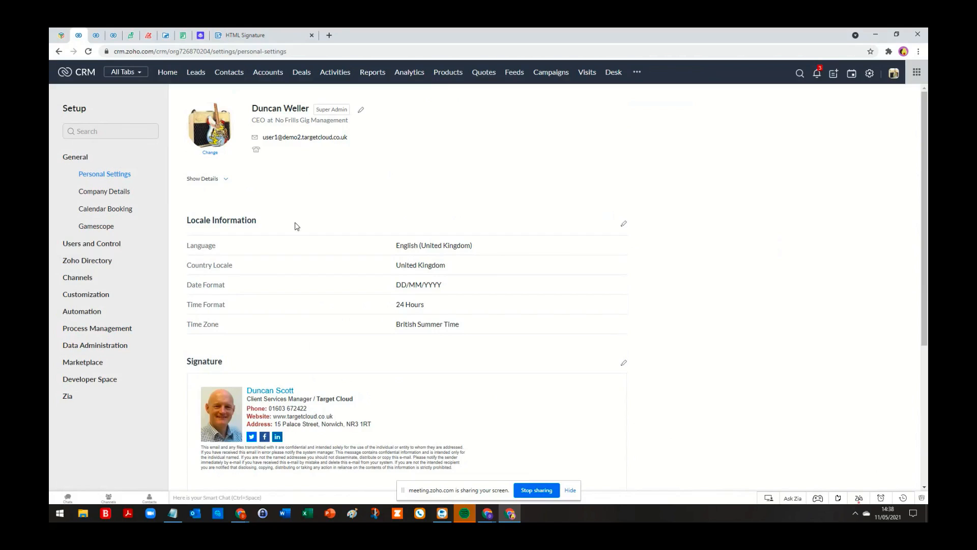
# Step: Show the All Leads view in the Leads module and open the lead from Target Cloud
pyautogui.click(194, 75)
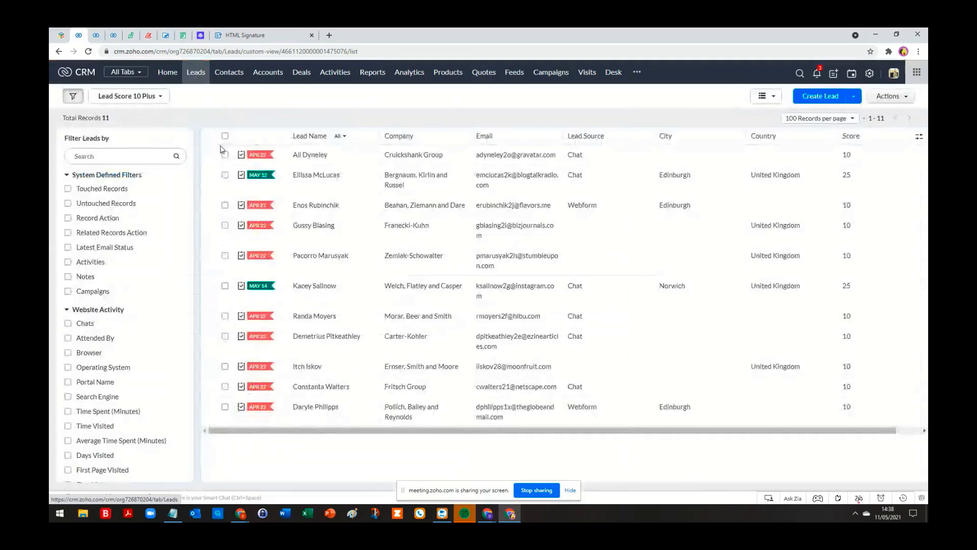
pyautogui.click(161, 98)
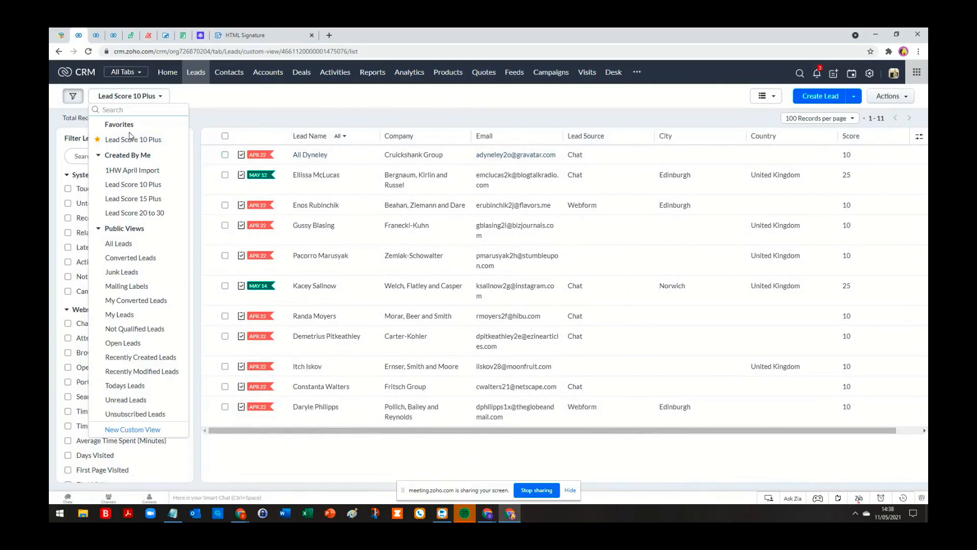
pyautogui.click(127, 242)
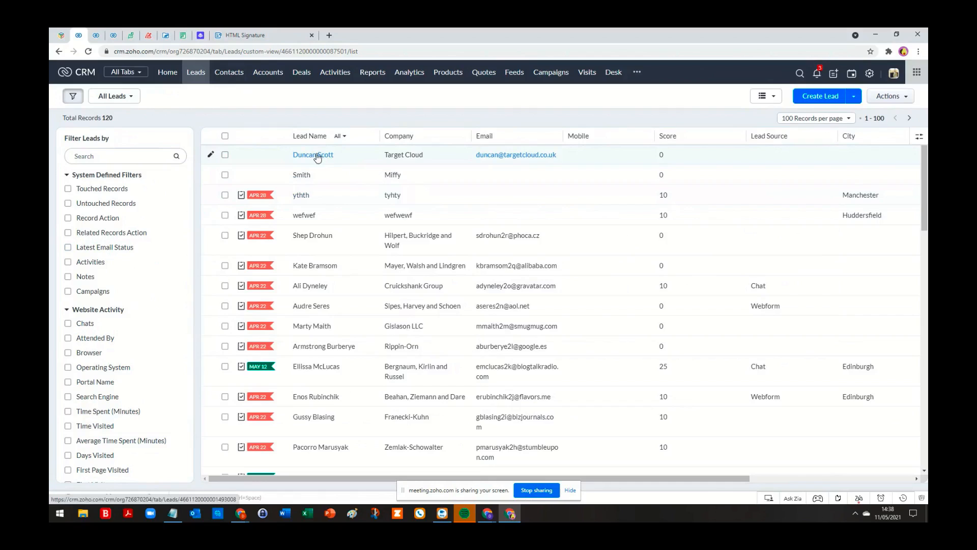
pyautogui.click(317, 155)
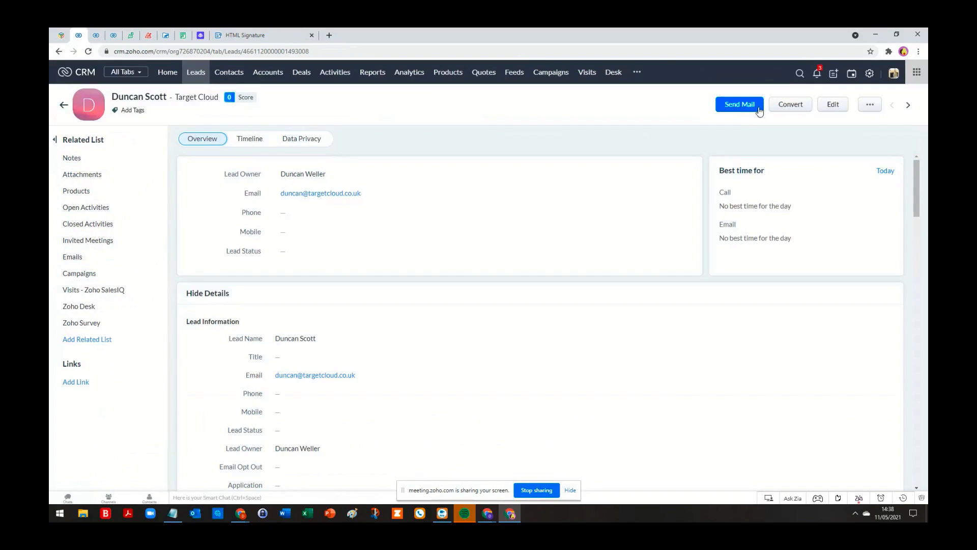
# Step: Start a new email to the lead, check the available email templates, and close the template selection
pyautogui.click(748, 107)
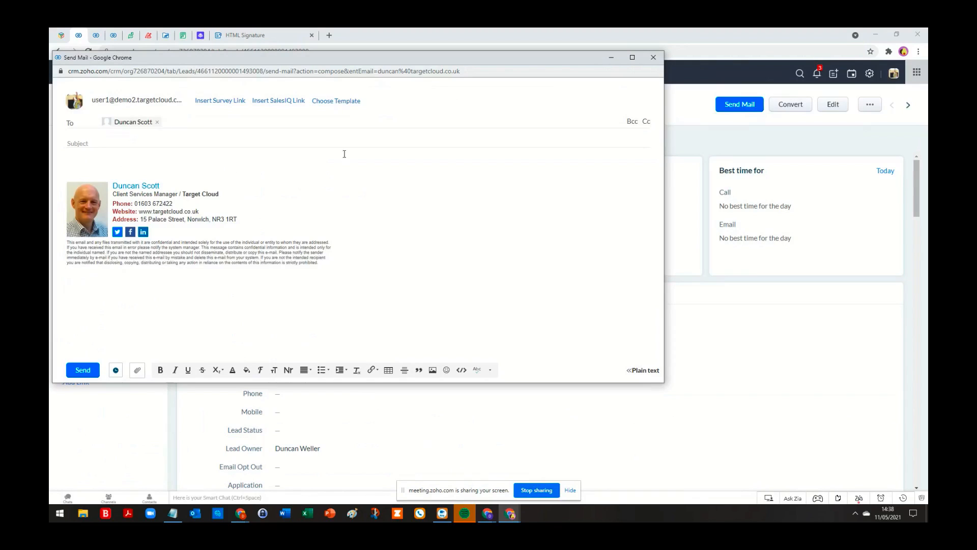
pyautogui.click(329, 101)
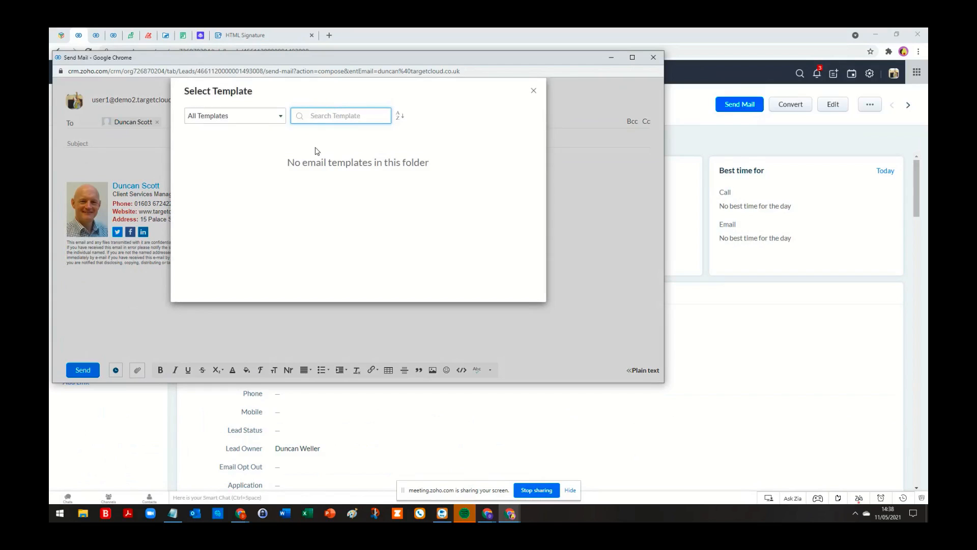
pyautogui.click(533, 91)
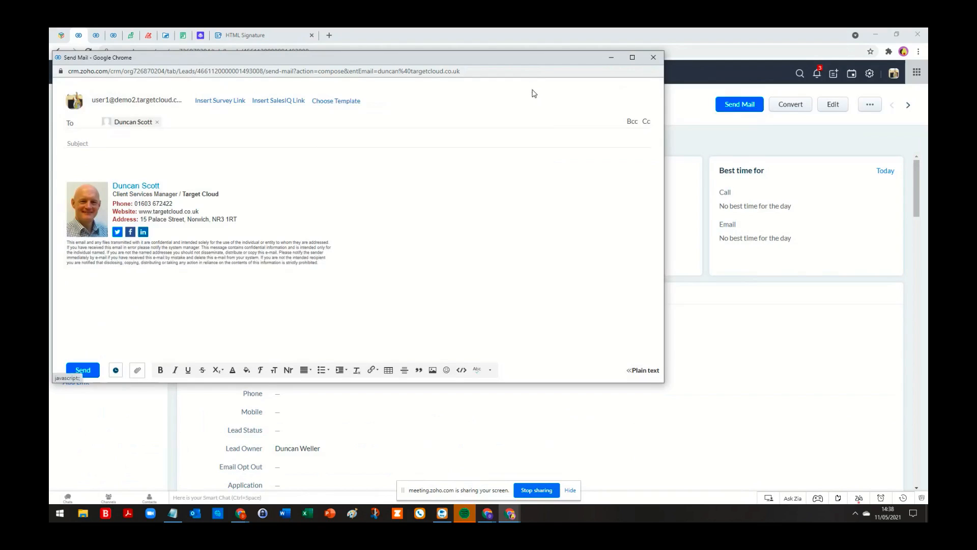
# Step: Close the unsent email to the lead and view the Email channel settings in Setup
pyautogui.click(654, 58)
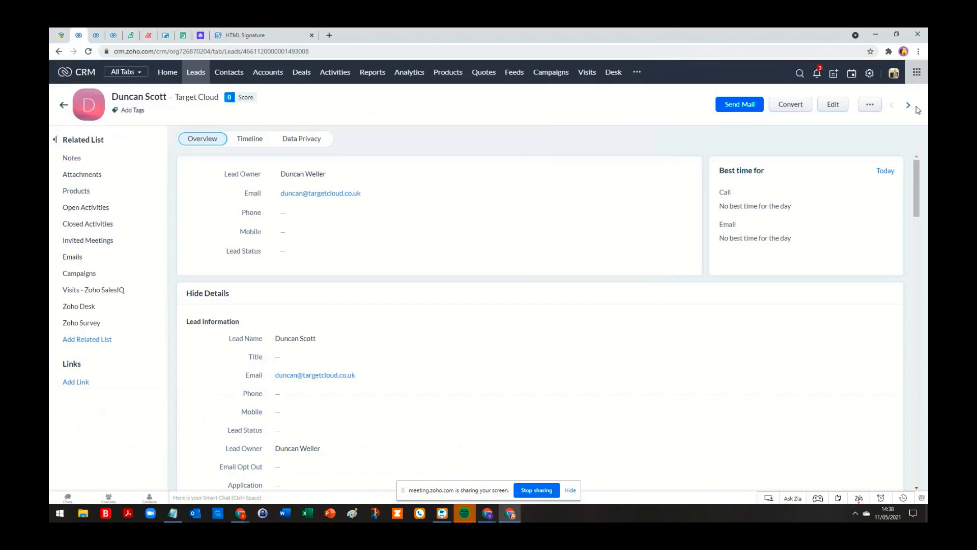
pyautogui.click(872, 75)
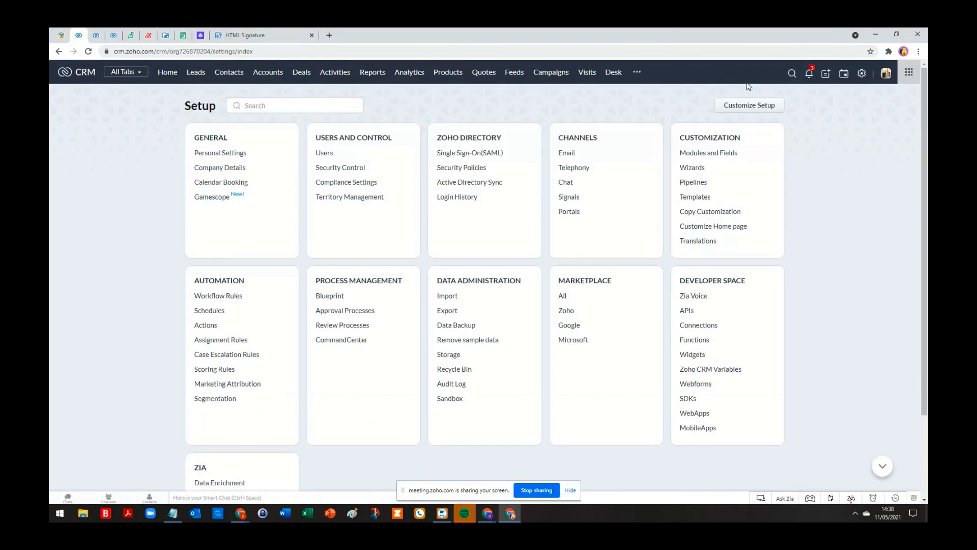
pyautogui.click(566, 154)
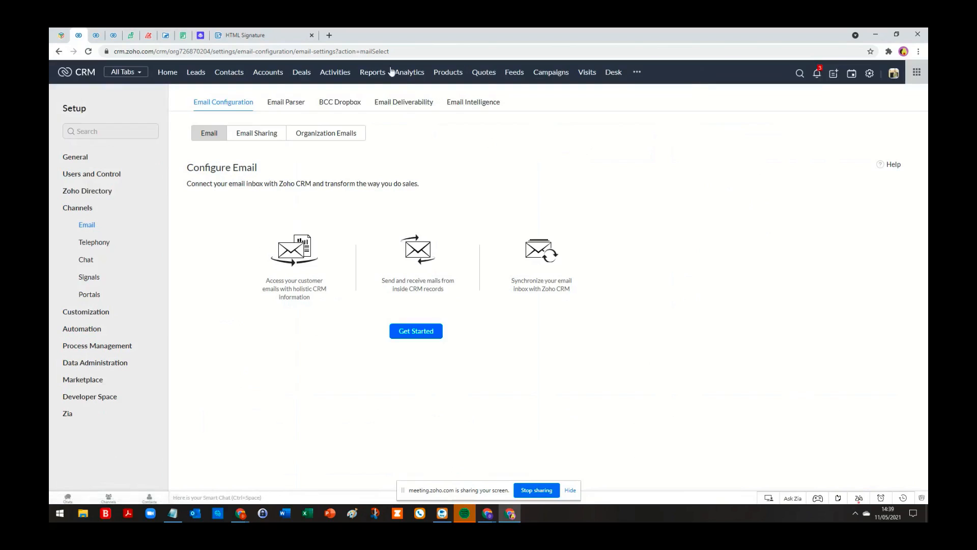
# Step: Create a new email template for the Leads module from the Blank layout in the Setup templates
pyautogui.click(872, 76)
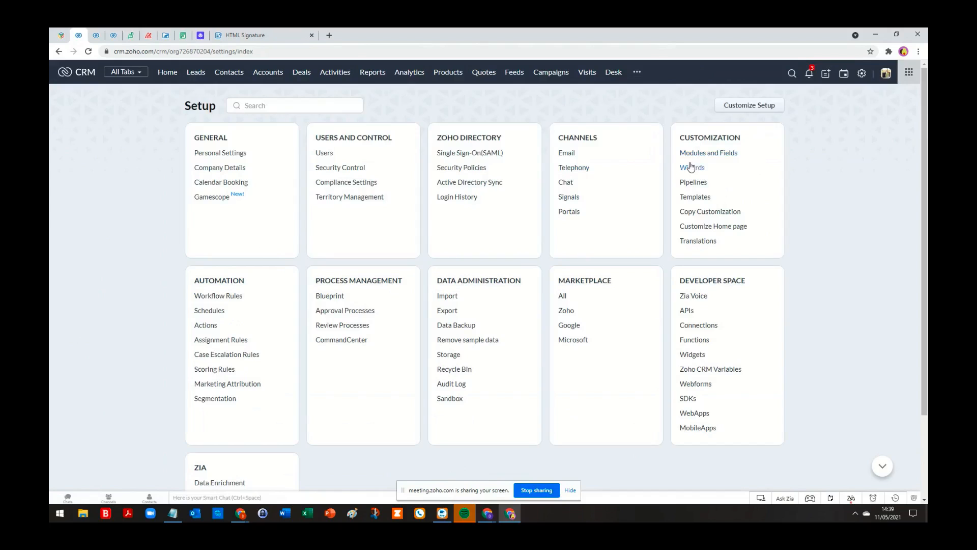
pyautogui.click(703, 198)
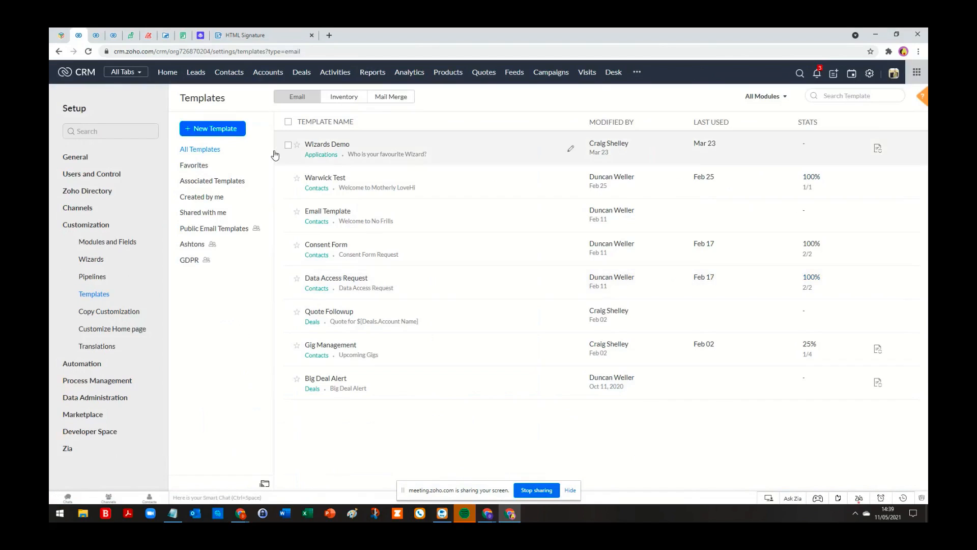
pyautogui.click(217, 128)
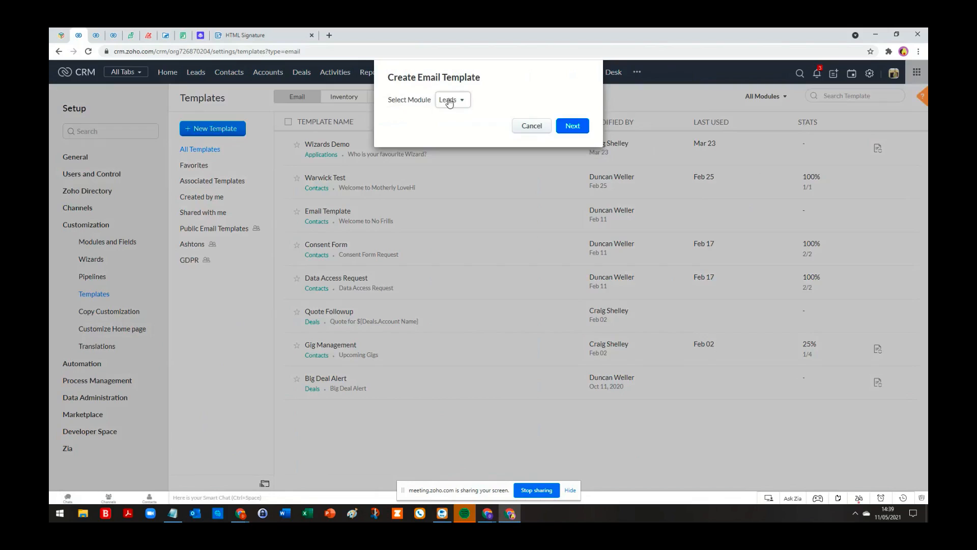
pyautogui.click(573, 126)
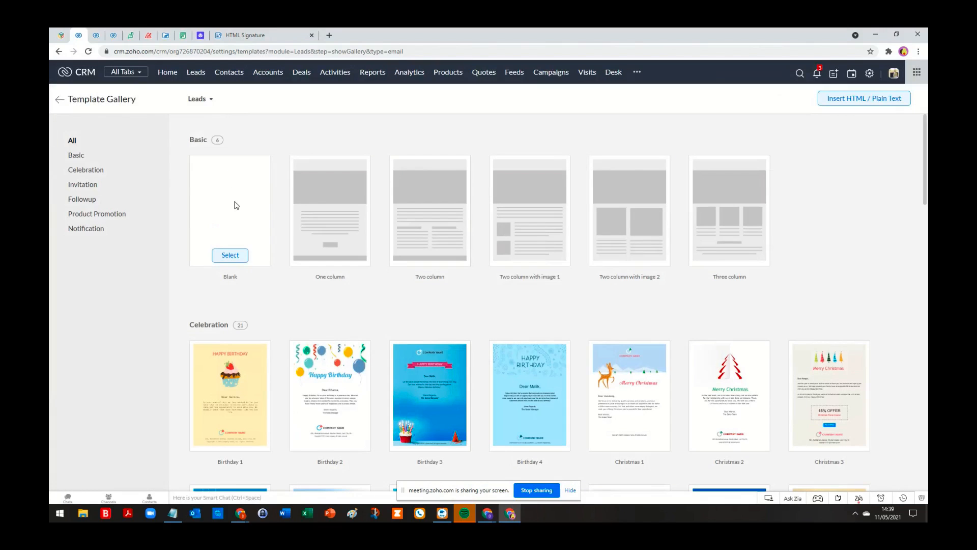
pyautogui.click(236, 254)
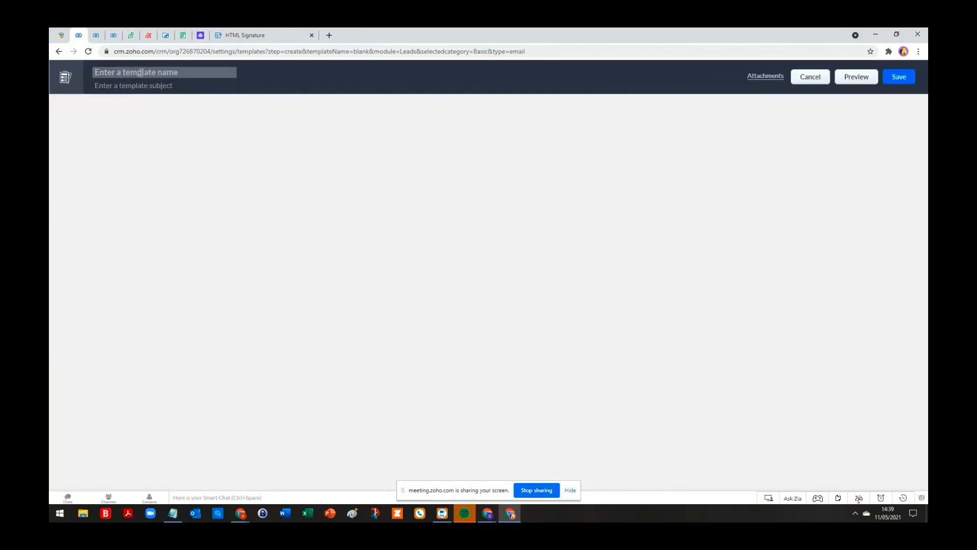
# Step: Set both the template name and the template subject to "HTML Signature", correcting any misspelling
pyautogui.write('HT')
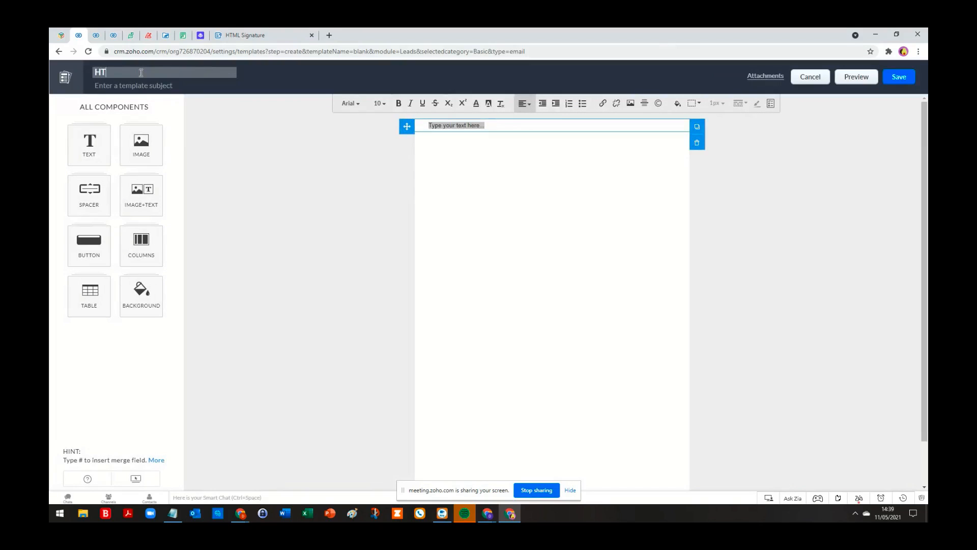
pyautogui.write('ML Signature')
pyautogui.hotkey('ctrl', 'a')
pyautogui.hotkey('ctrl', 'c')
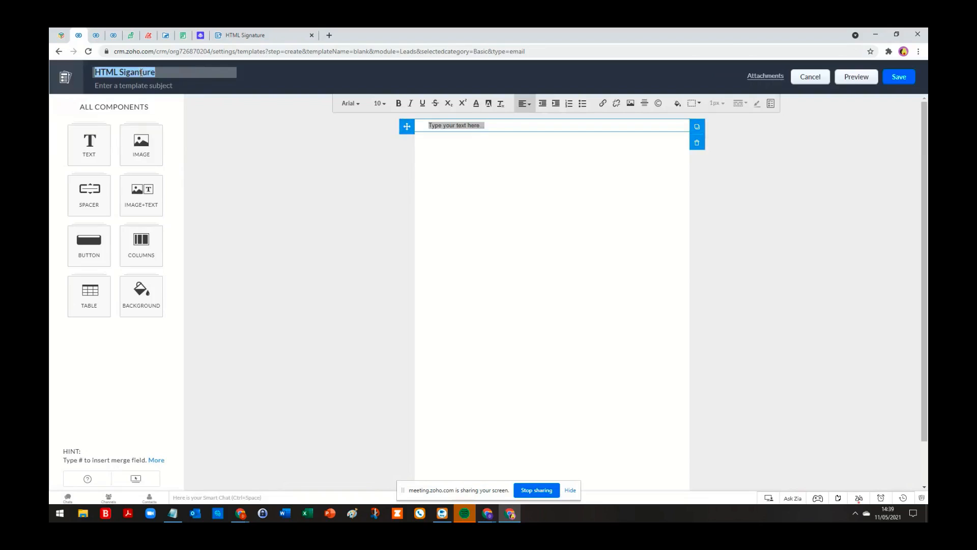
pyautogui.click(141, 85)
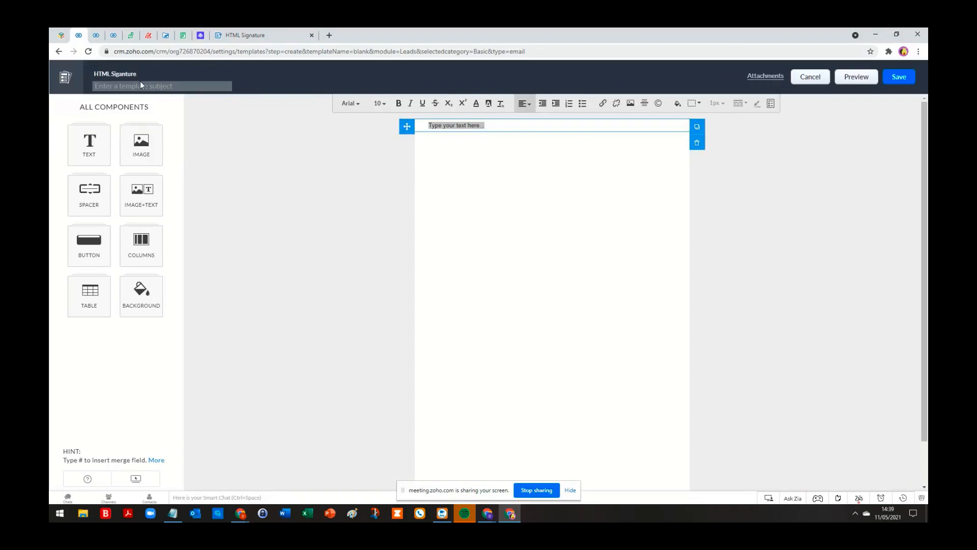
pyautogui.hotkey('ctrl', 'v')
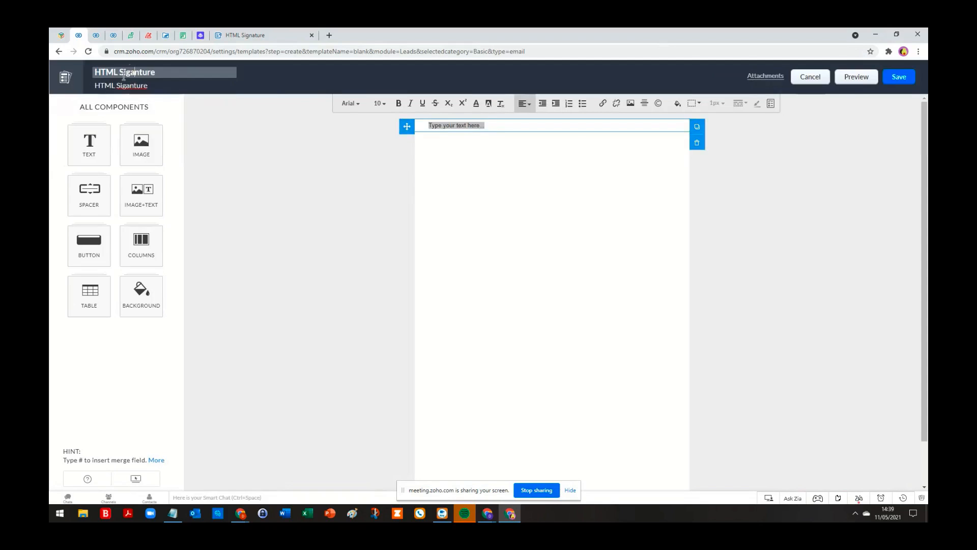
pyautogui.click(128, 72)
pyautogui.press('BackSpace')
pyautogui.write('a')
pyautogui.click(136, 87)
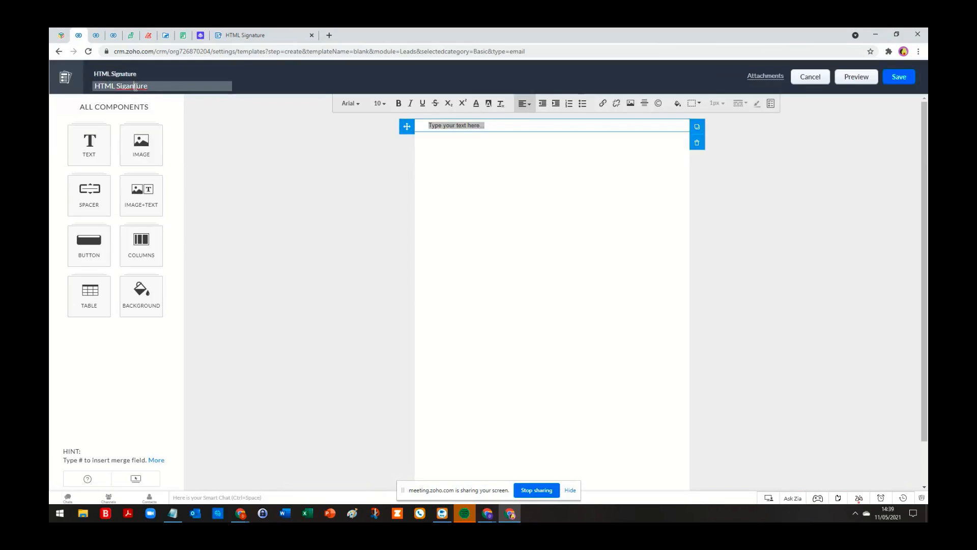
pyautogui.press('BackSpace')
pyautogui.write('a')
pyautogui.click(305, 170)
# Step: Replace the placeholder text in the template body with "Test text" and start a new line below it
pyautogui.tripleClick(480, 128)
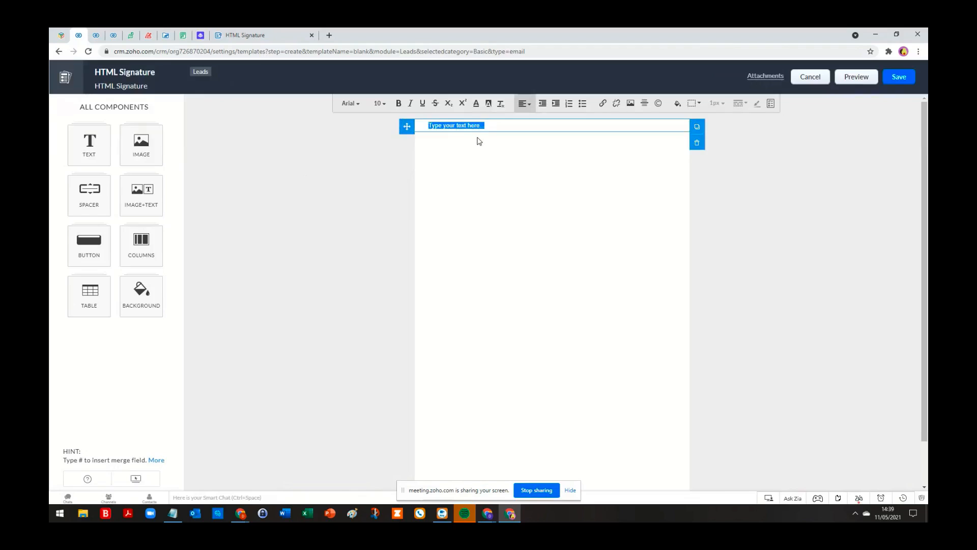
pyautogui.write('Test')
pyautogui.press('BackSpace')
pyautogui.press('BackSpace')
pyautogui.write('st text')
pyautogui.press('Return')
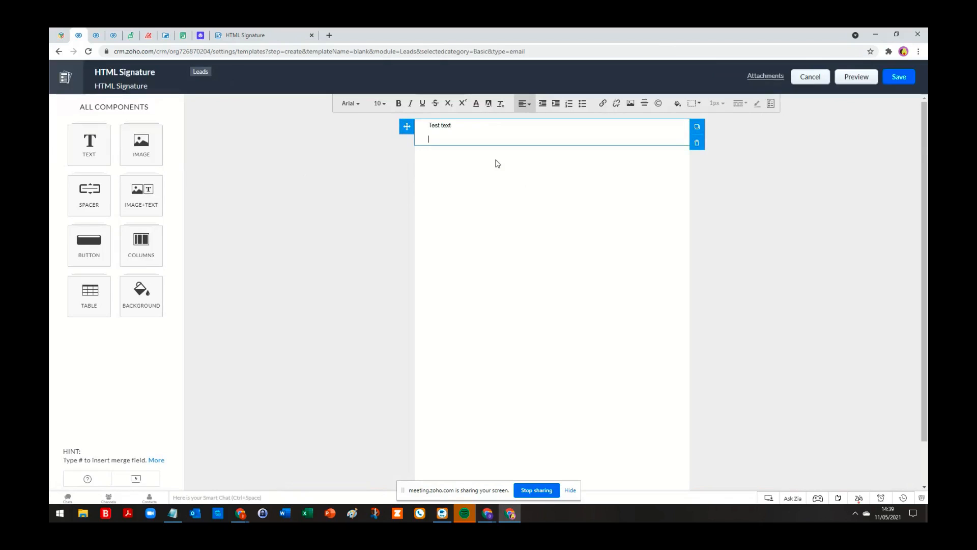
# Step: Browse the Leads merge fields and the other available merge field sources, and clear the unused # trigger
pyautogui.write('#')
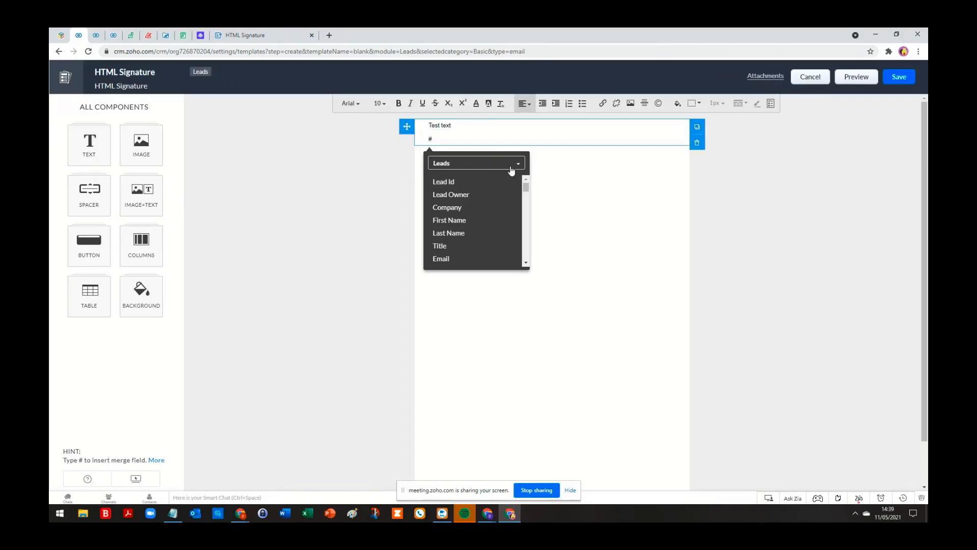
pyautogui.click(519, 169)
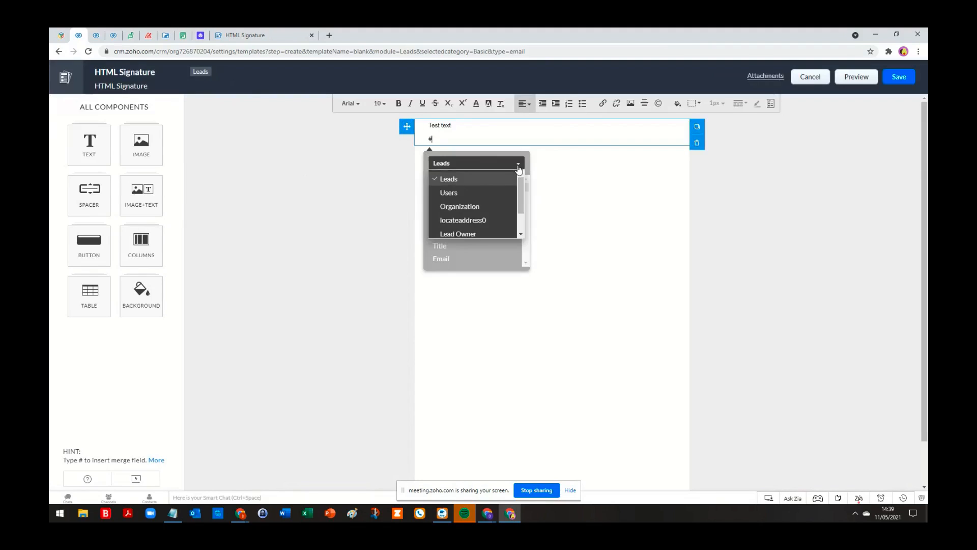
pyautogui.scroll(-1, 493, 206)
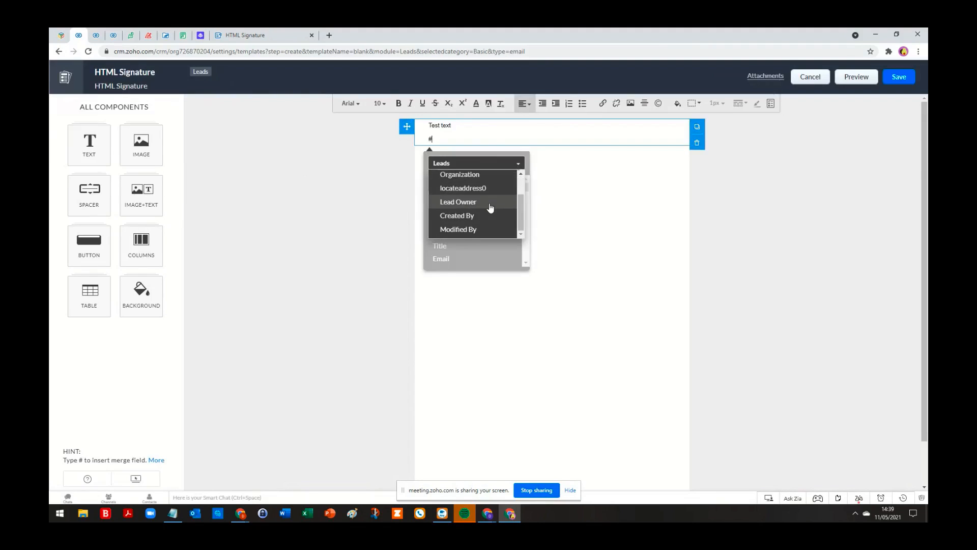
pyautogui.click(519, 162)
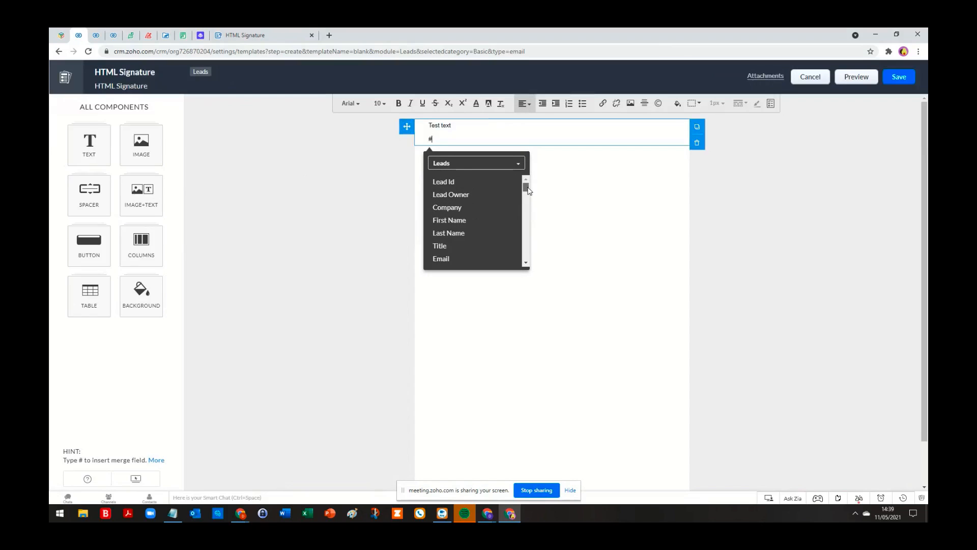
pyautogui.moveTo(526, 186); pyautogui.dragTo(511, 225)
pyautogui.moveTo(513, 235); pyautogui.dragTo(527, 187)
pyautogui.click(446, 137)
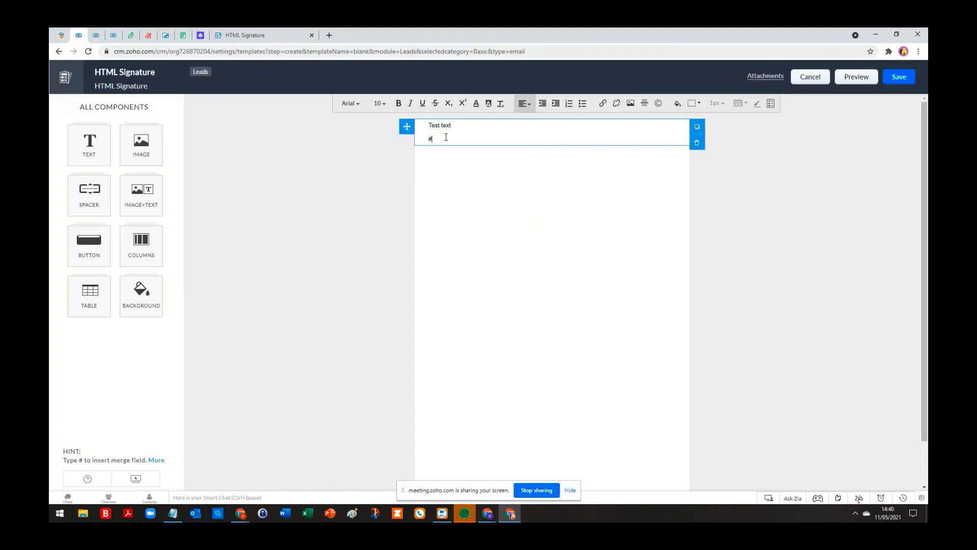
pyautogui.press('BackSpace')
# Step: Insert the User Signature merge field on the line below the test text
pyautogui.write('#u')
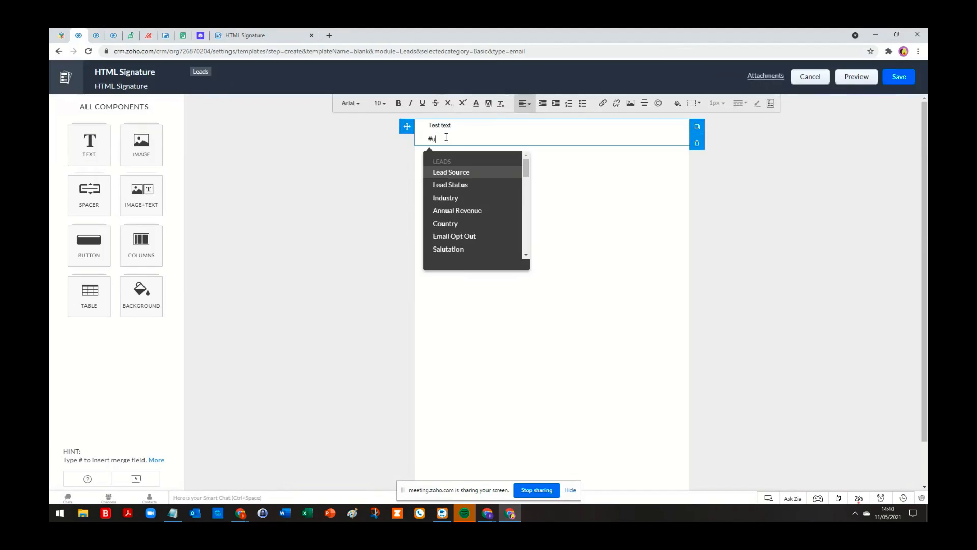
pyautogui.write('s')
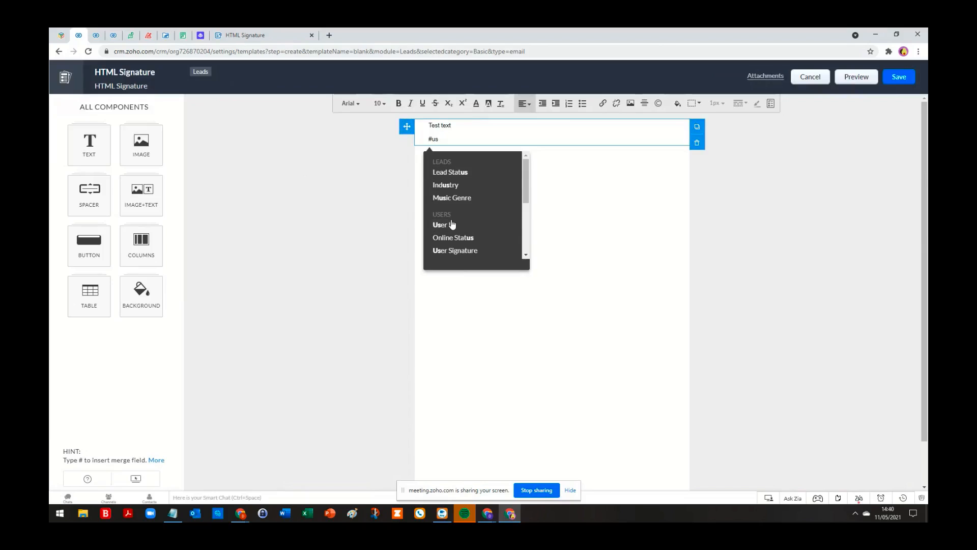
pyautogui.click(459, 251)
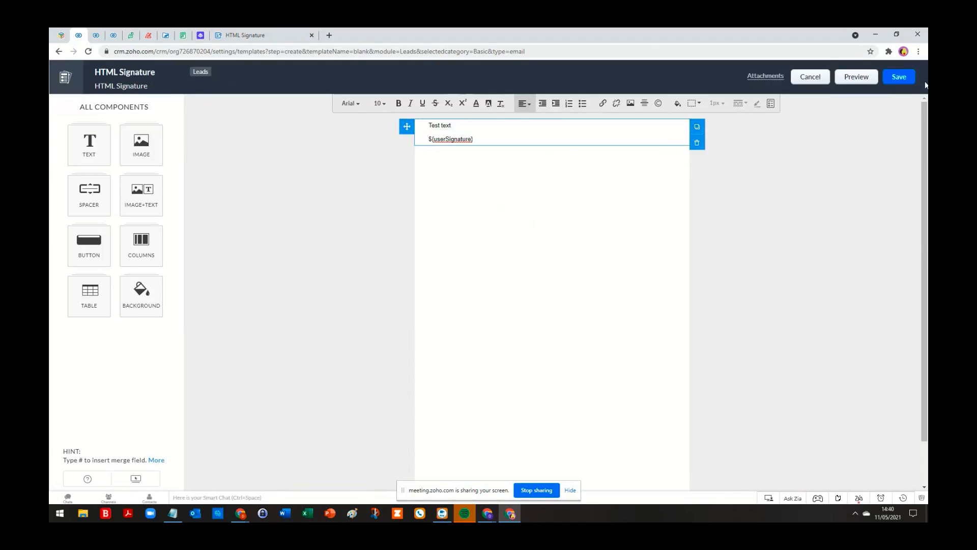
# Step: Save the HTML Signature template to the Public Email Templates folder
pyautogui.click(896, 81)
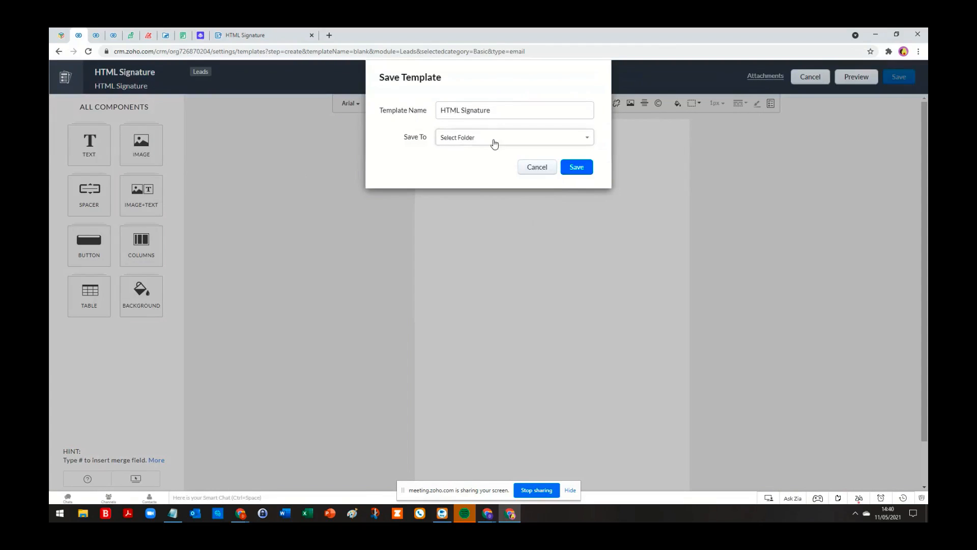
pyautogui.click(573, 172)
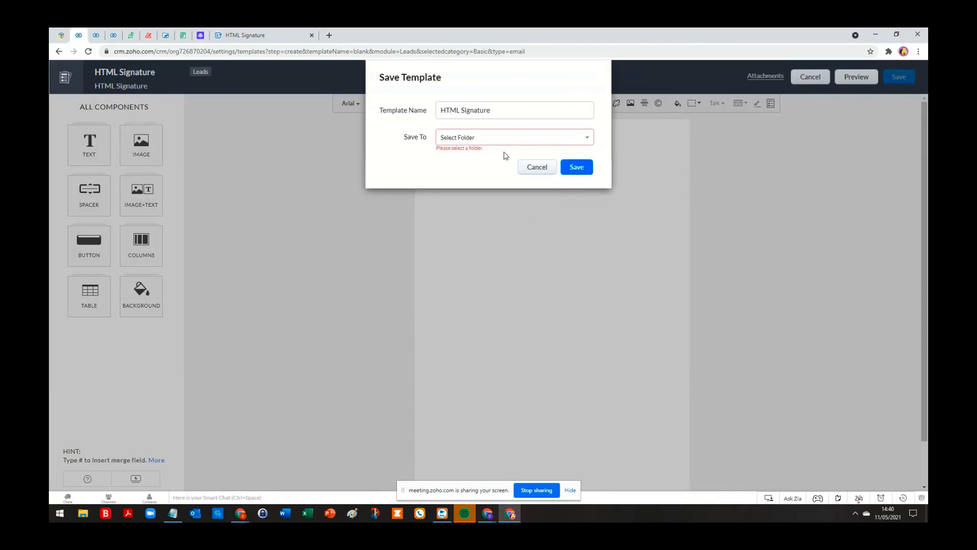
pyautogui.click(473, 138)
pyautogui.click(464, 164)
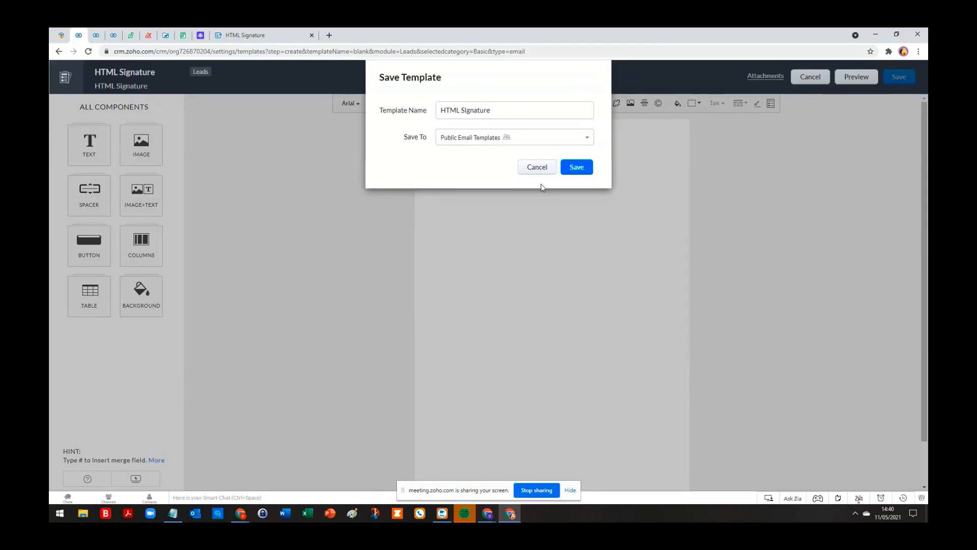
pyautogui.click(572, 170)
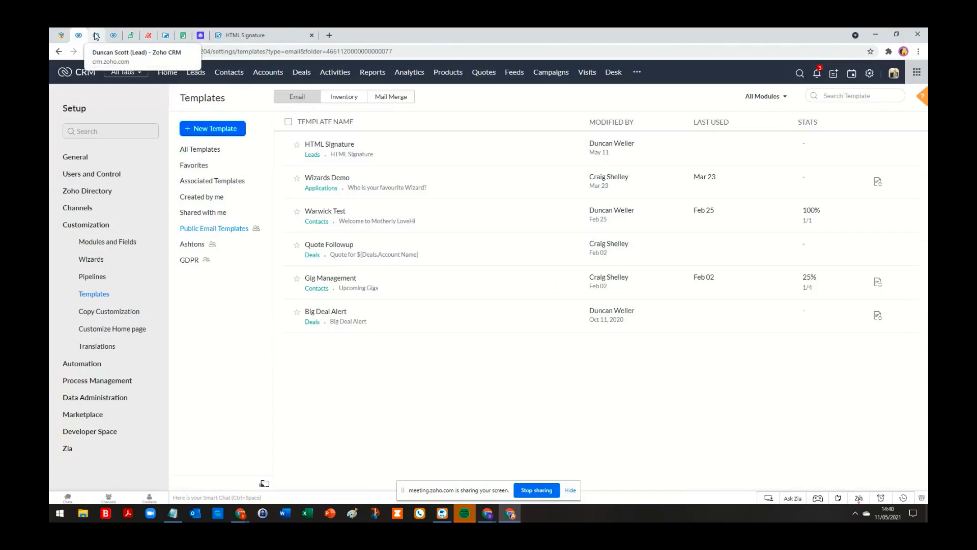
# Step: Start a new email to the Target Cloud lead and apply the HTML Signature template
pyautogui.click(197, 73)
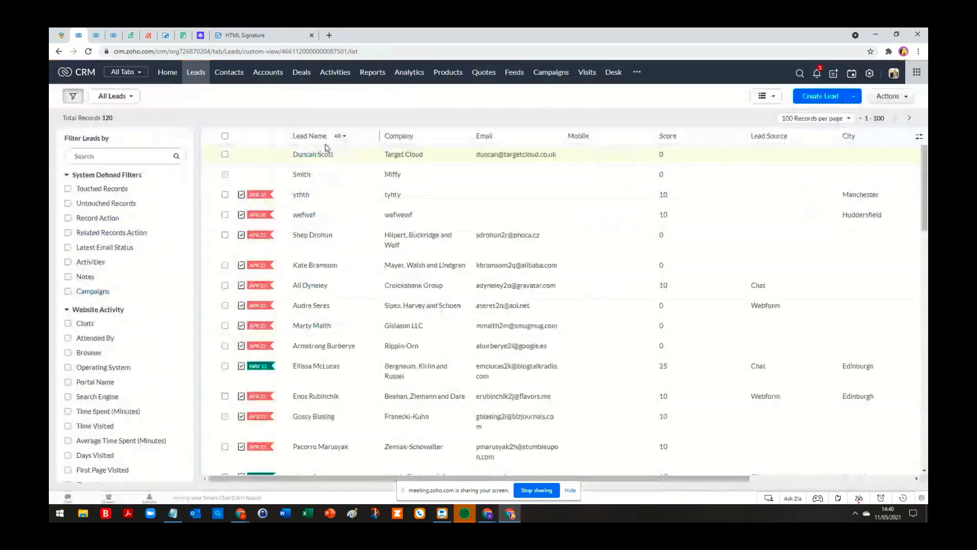
pyautogui.click(316, 160)
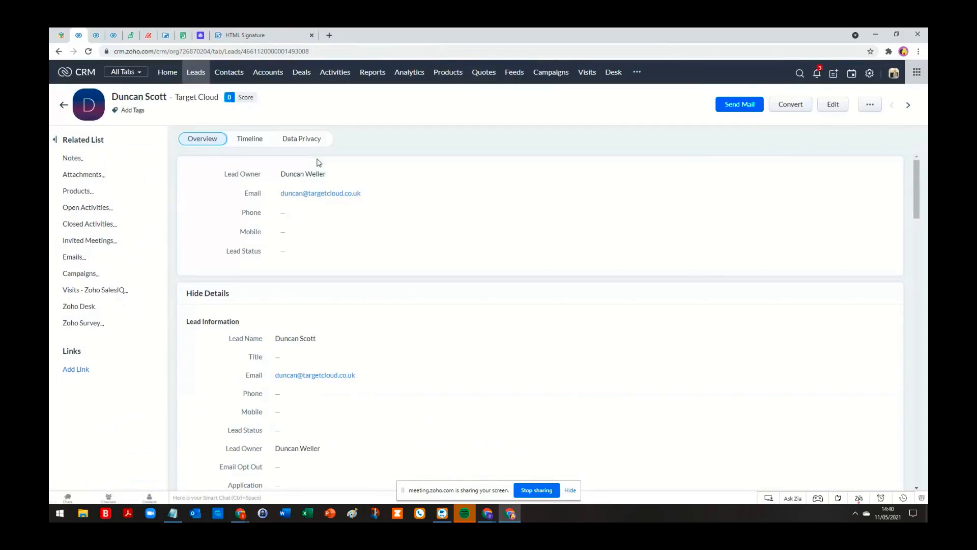
pyautogui.click(746, 106)
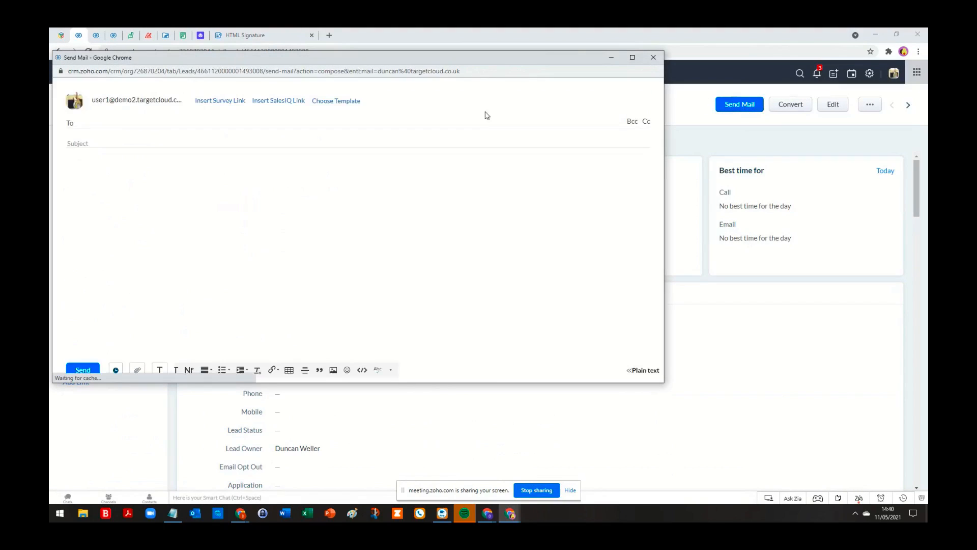
pyautogui.click(329, 104)
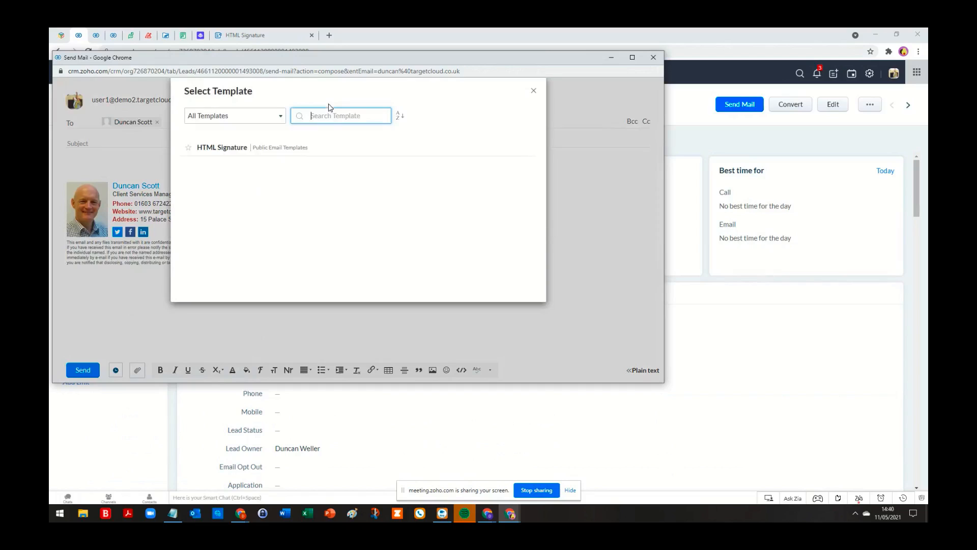
pyautogui.click(234, 147)
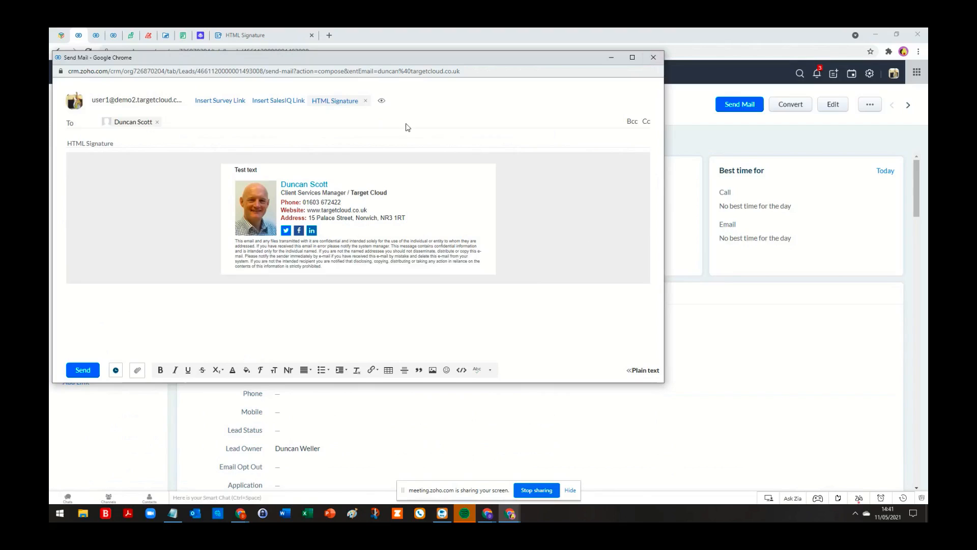
# Step: Discard the templated email, check the default signature in a fresh email to the lead, and return to the home page
pyautogui.click(365, 103)
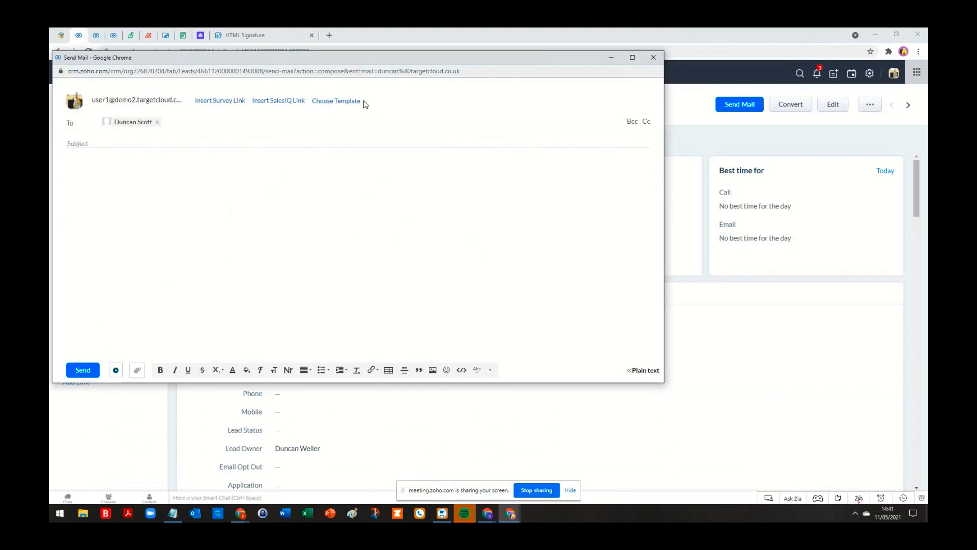
pyautogui.click(654, 57)
pyautogui.click(747, 110)
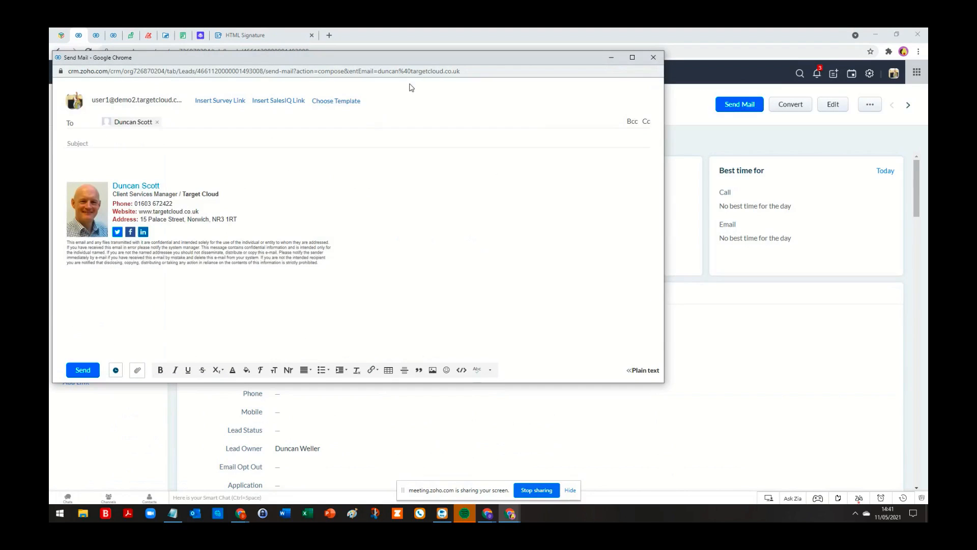
pyautogui.click(654, 58)
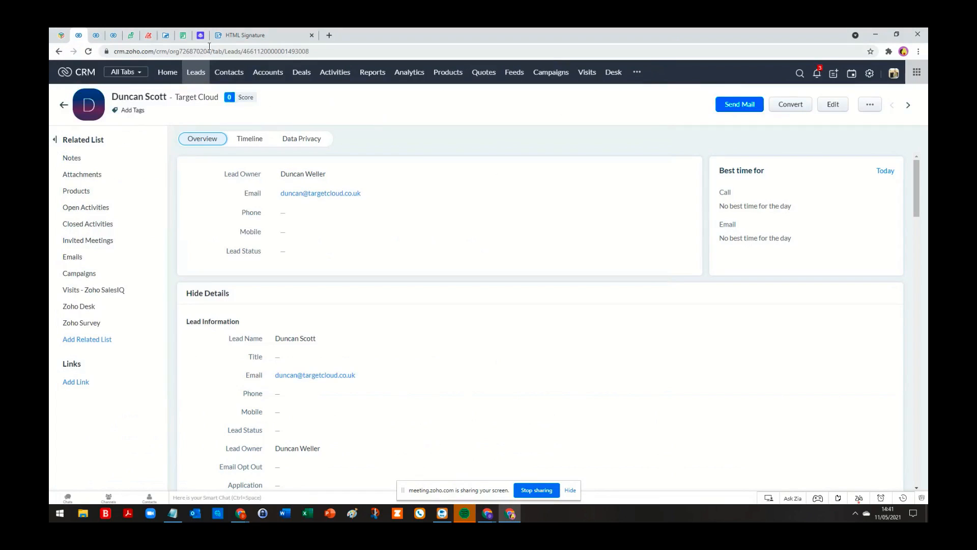
pyautogui.click(168, 73)
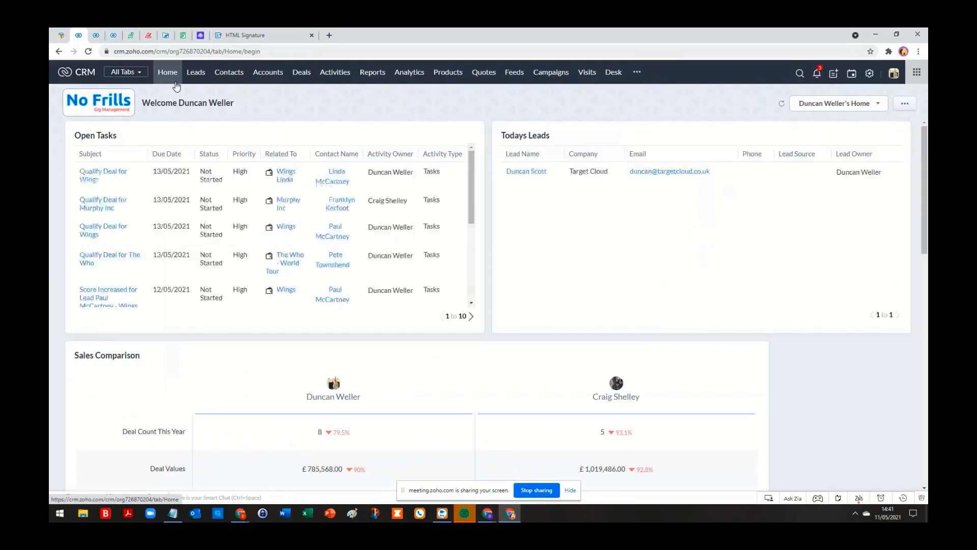